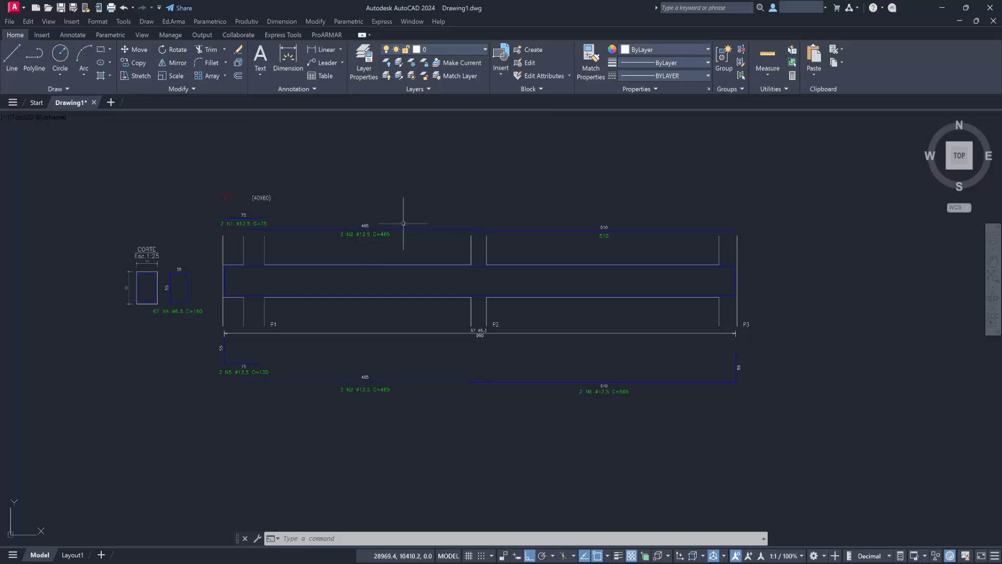
Copy the complete V1 beam detail with Copiar Detalhe, placing the copy directly below the original.
click(171, 22)
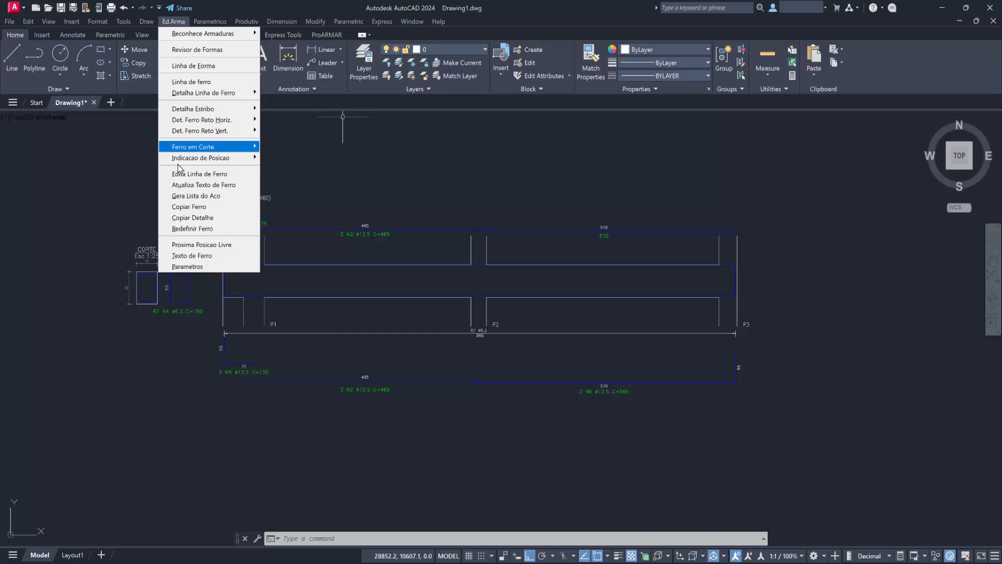
click(193, 218)
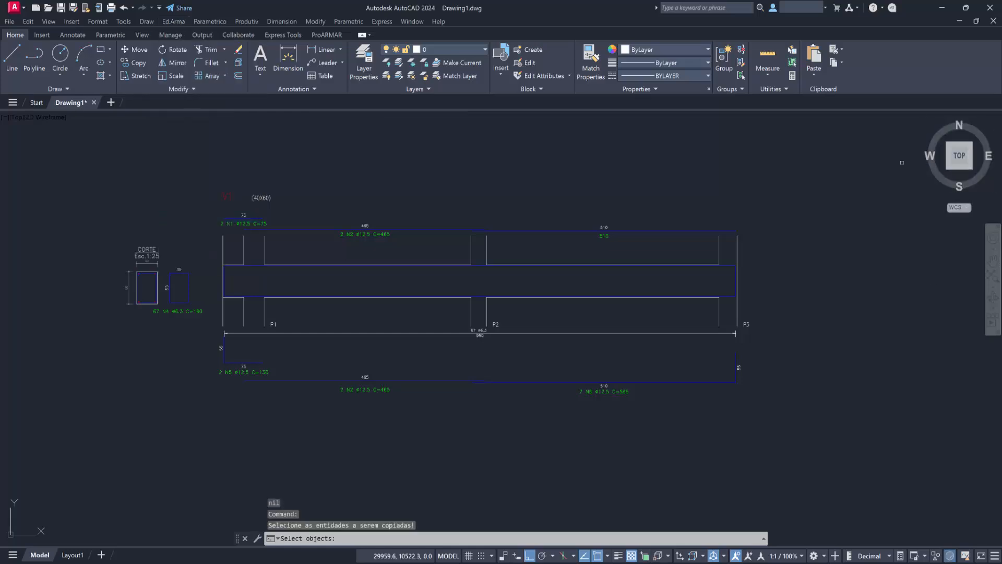
click(829, 138)
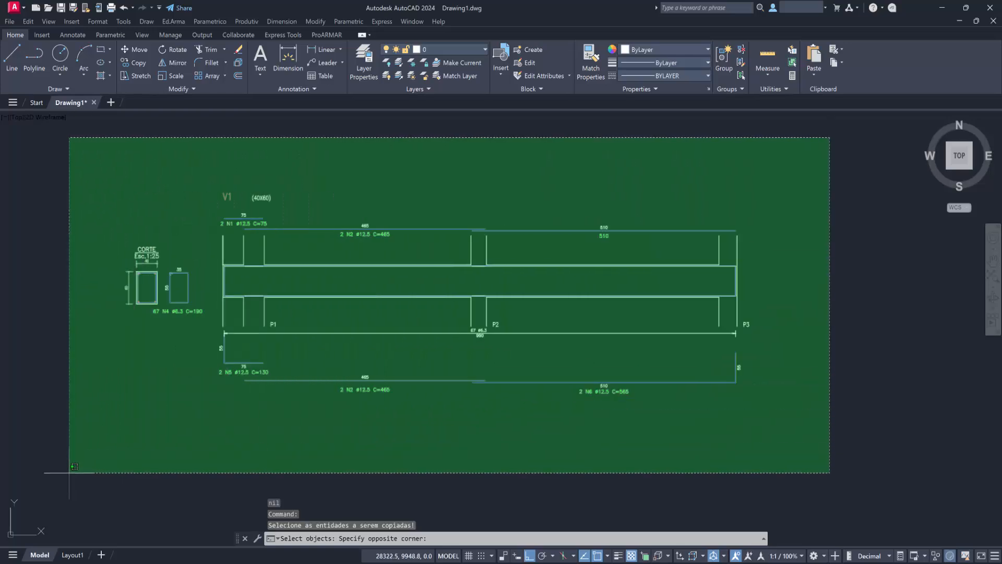
click(85, 476)
key(Return)
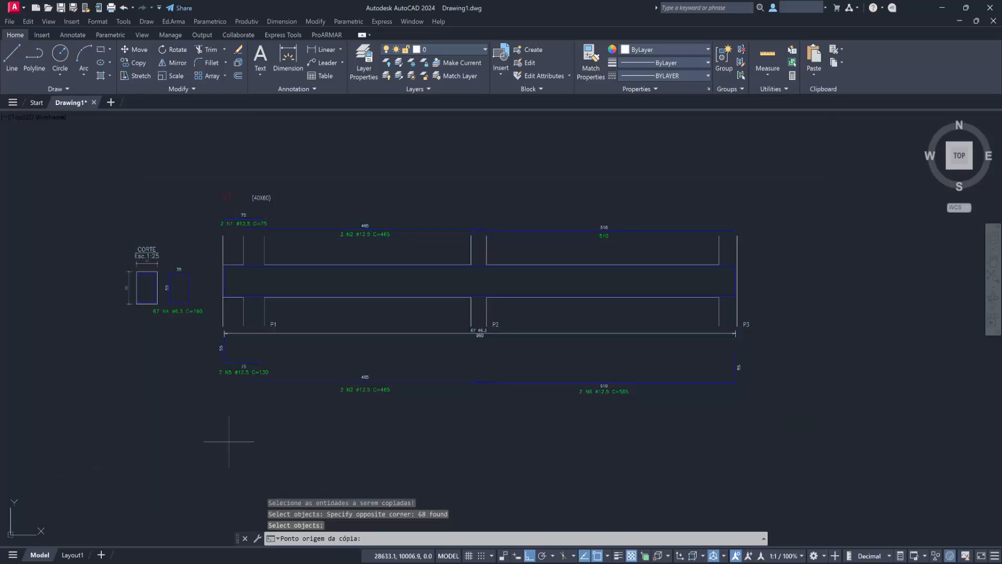
click(178, 355)
scroll(206, 416, down, 3)
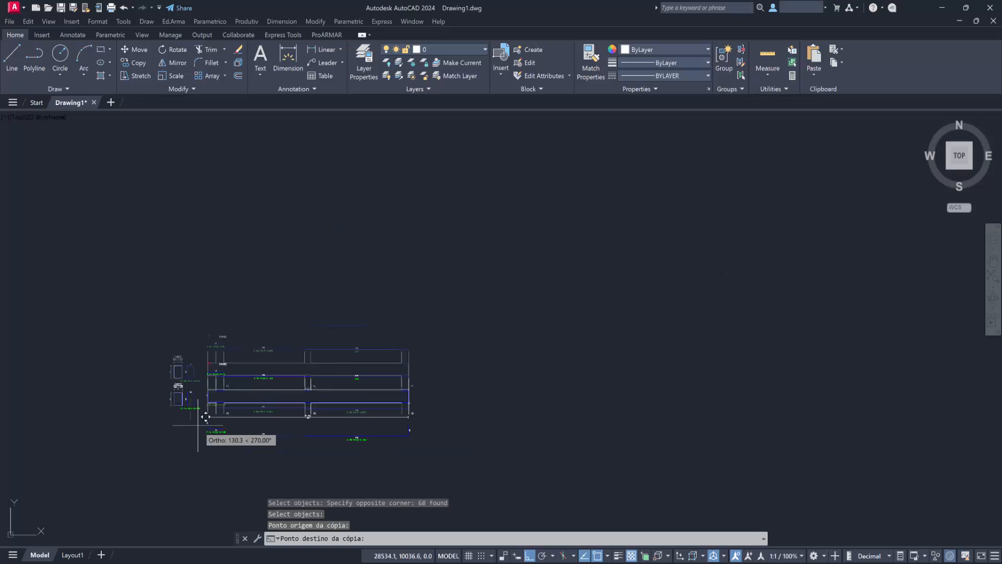
middle_drag(203, 417, 236, 237)
click(243, 309)
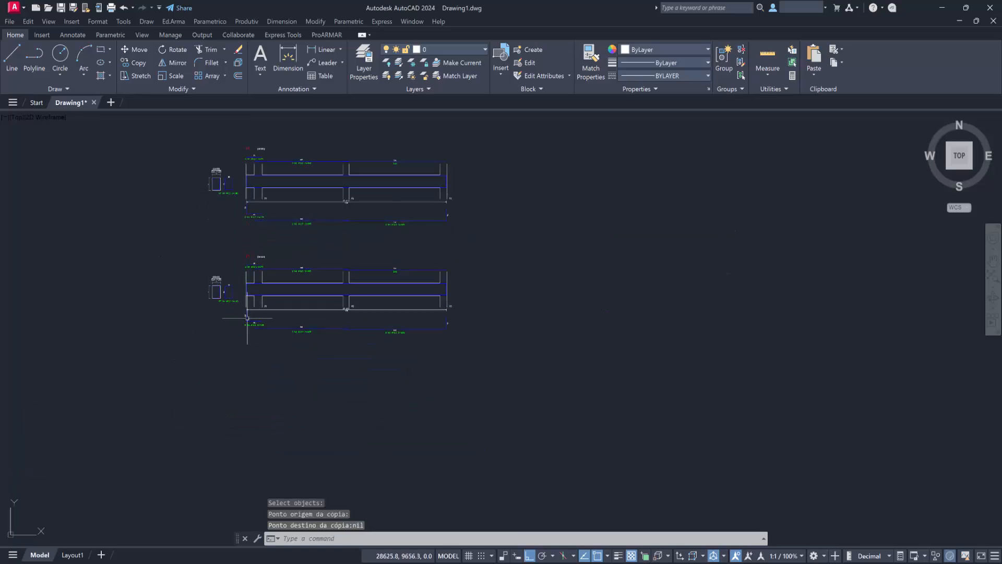
Edit the title text of the copied lower beam detail to V2.
scroll(253, 265, up, 2)
middle_drag(253, 265, 539, 303)
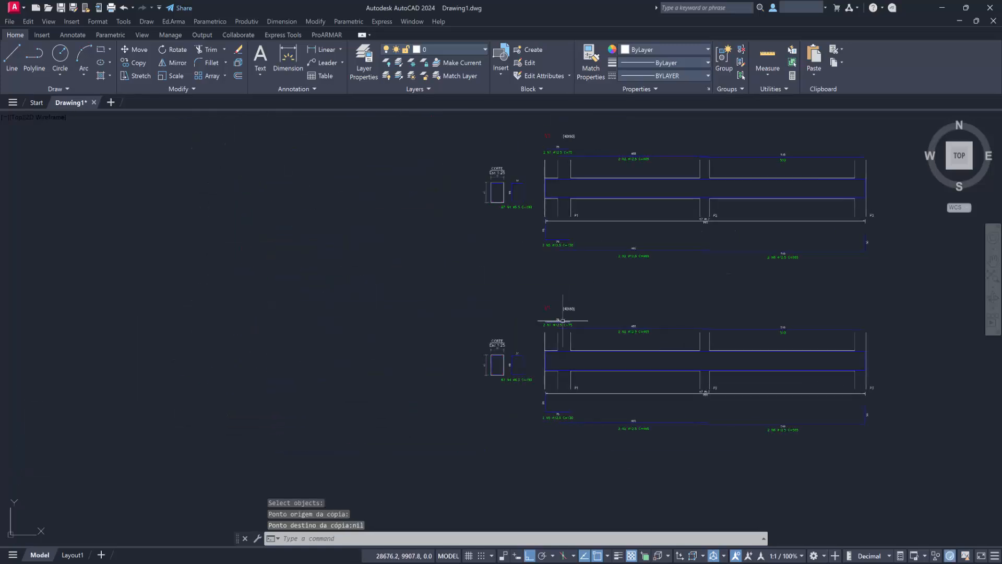
scroll(538, 305, up, 2)
text(ed)
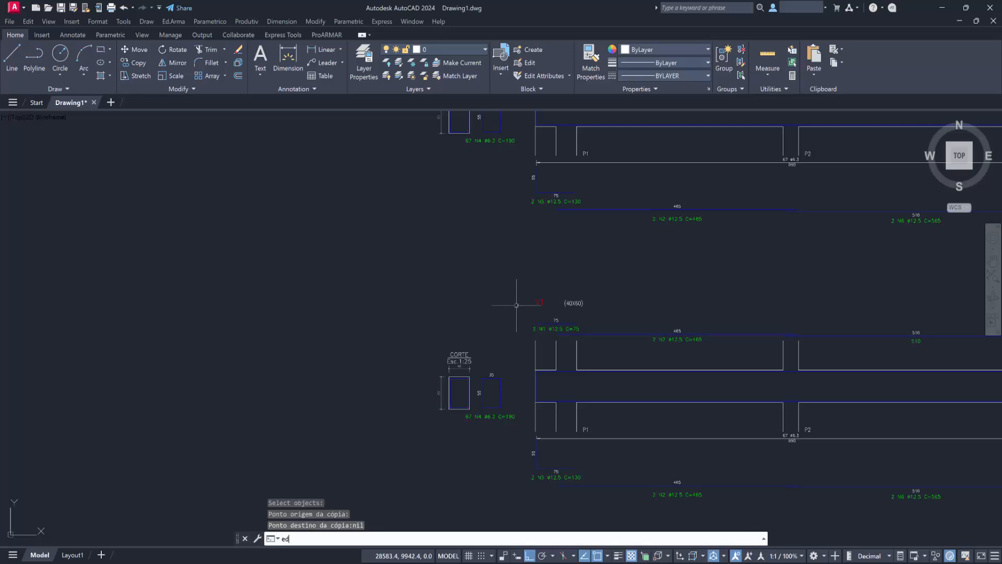
key(Return)
click(540, 302)
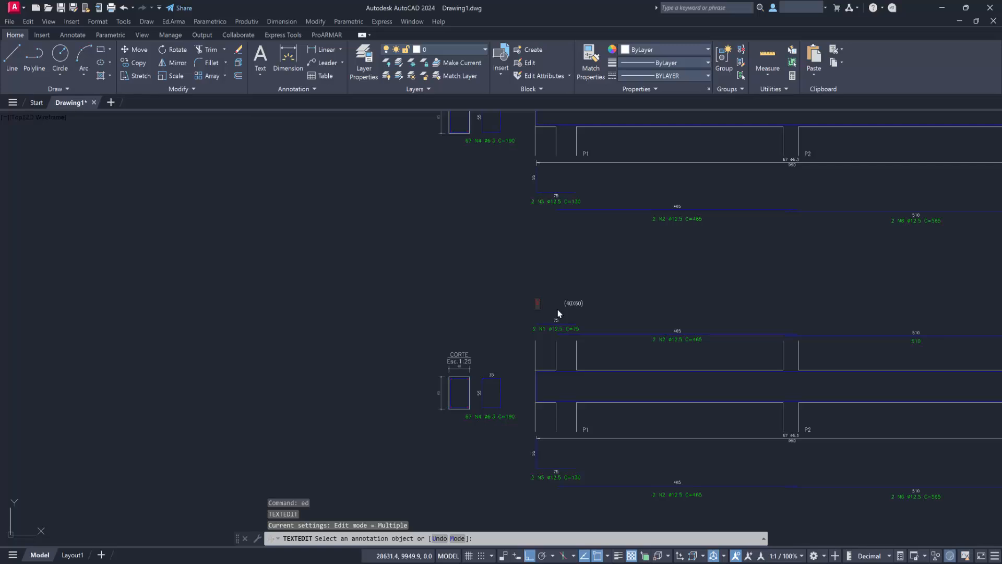
text(V2)
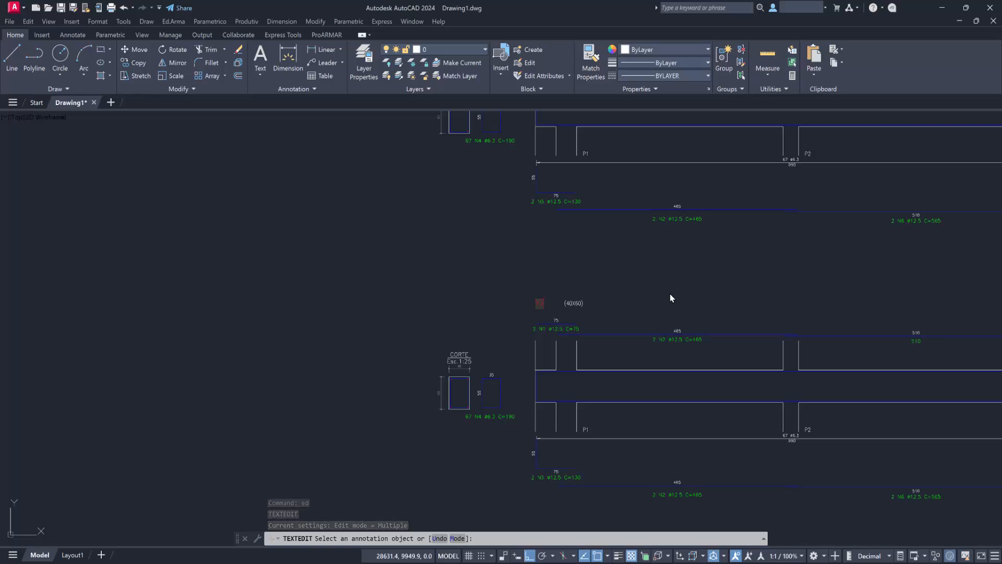
click(668, 291)
key(Return)
Set the bitola of the N1 bar in the V2 detail to 16.
scroll(469, 317, down, 5)
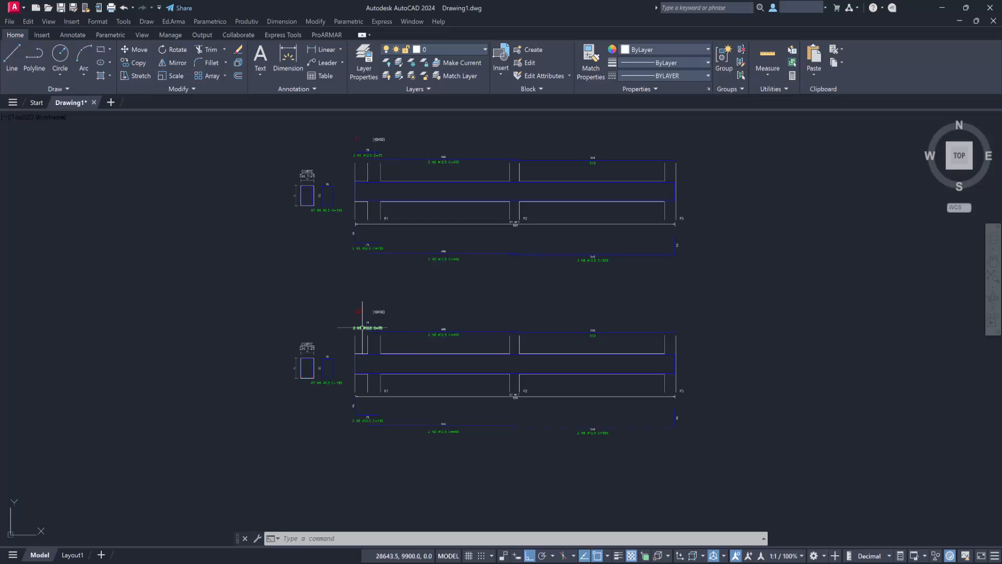
scroll(362, 328, up, 3)
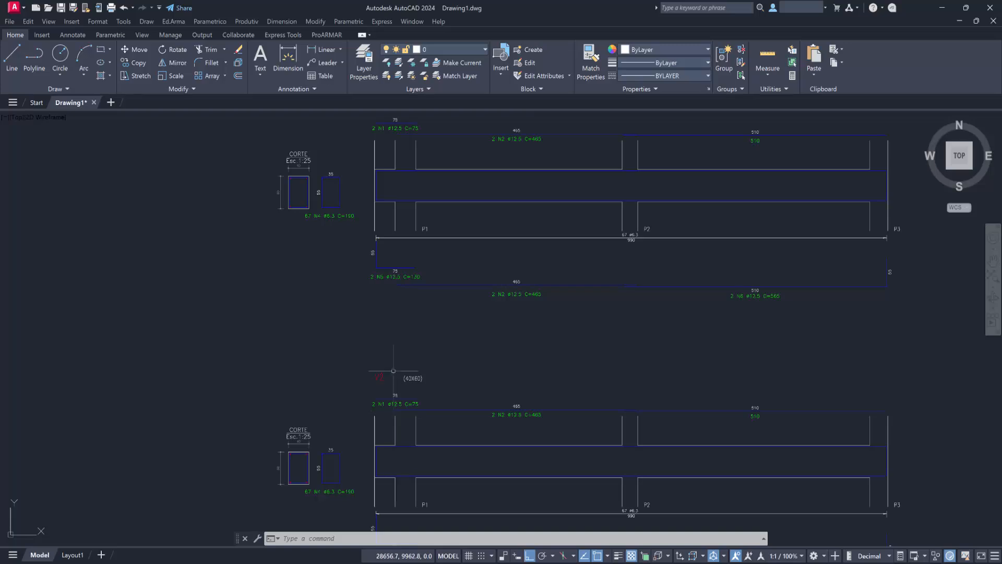
double_click(387, 399)
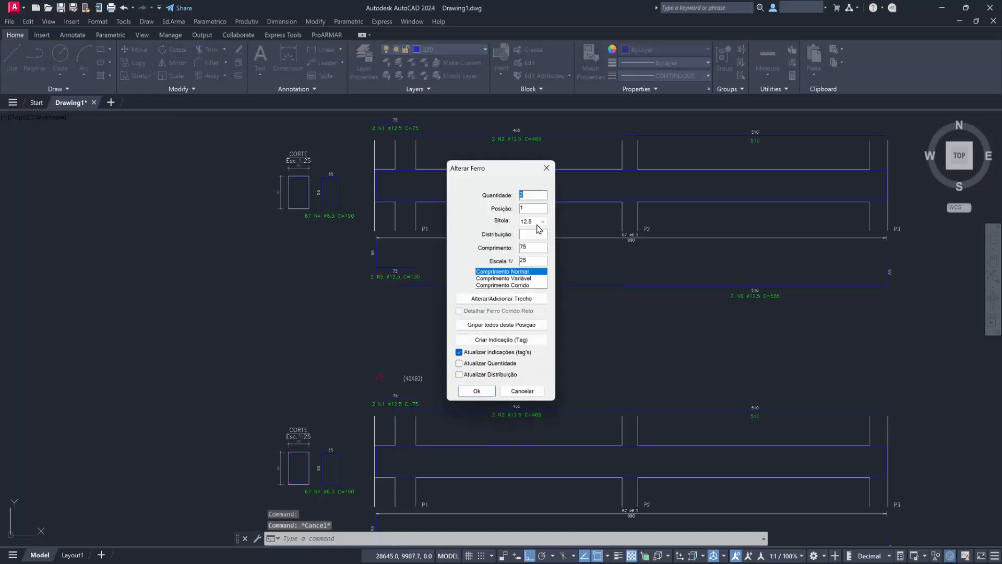
click(540, 222)
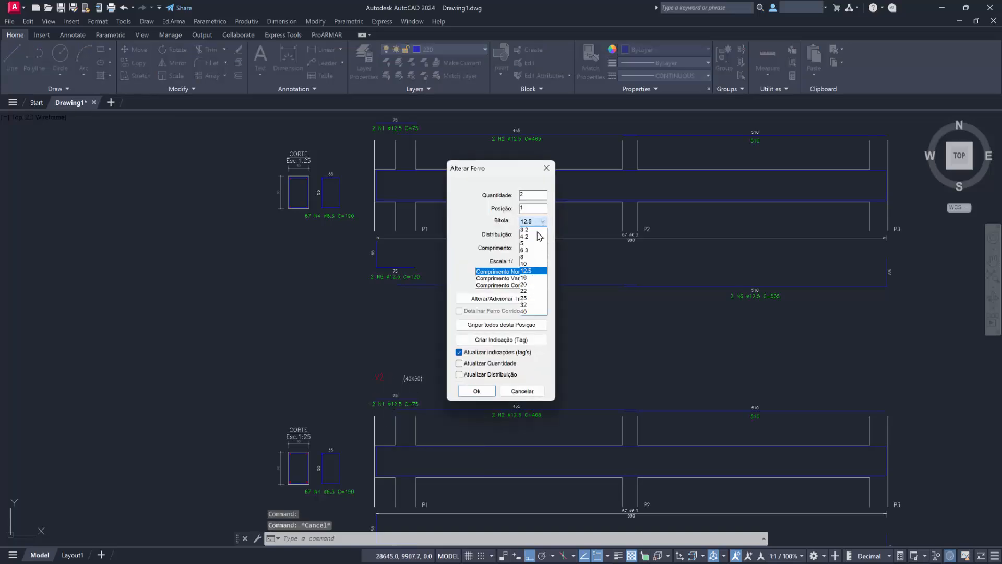
click(526, 278)
click(477, 390)
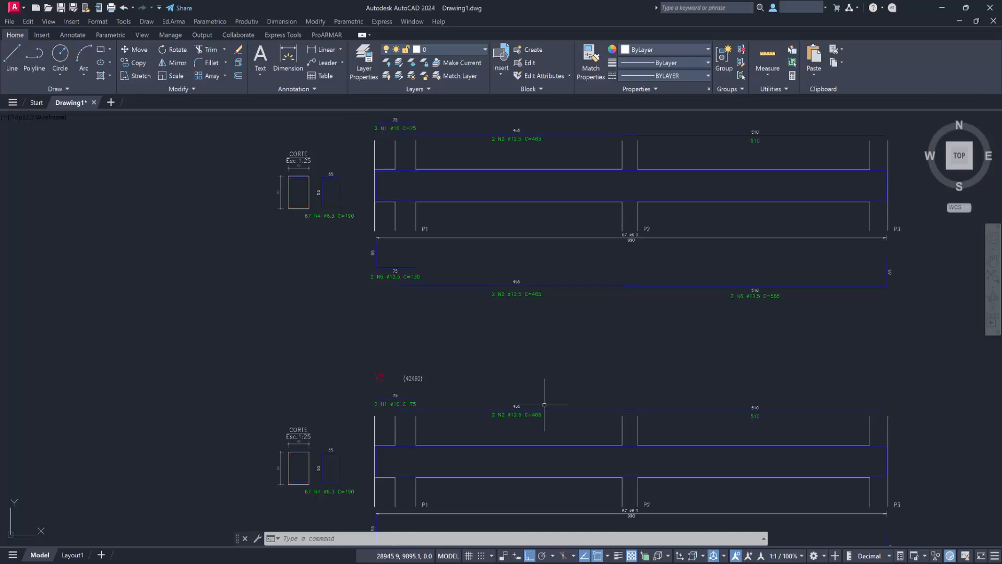
Set the bitola of the N1 bar in the V2 detail back to 12.5.
double_click(388, 402)
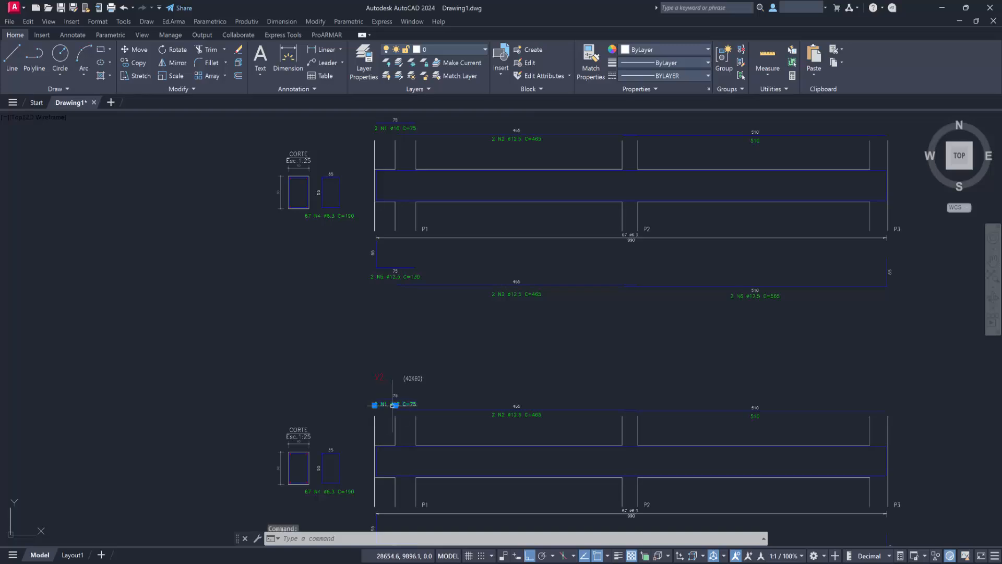
click(538, 221)
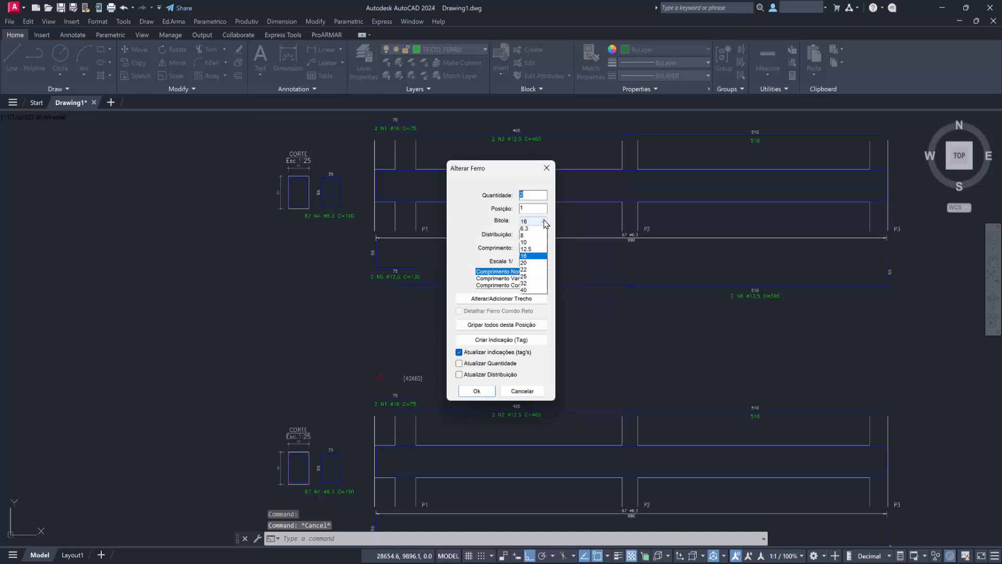
click(527, 271)
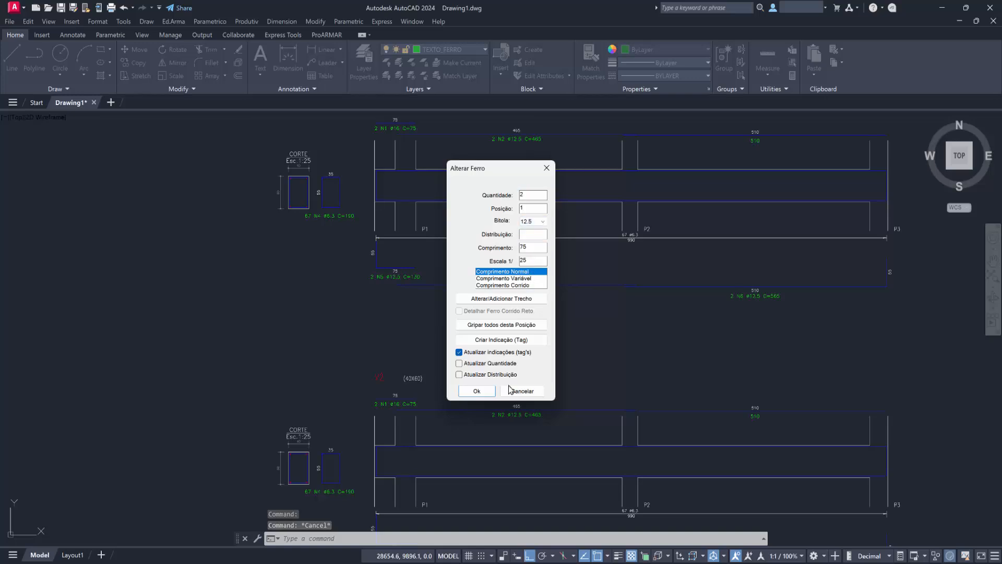
click(478, 390)
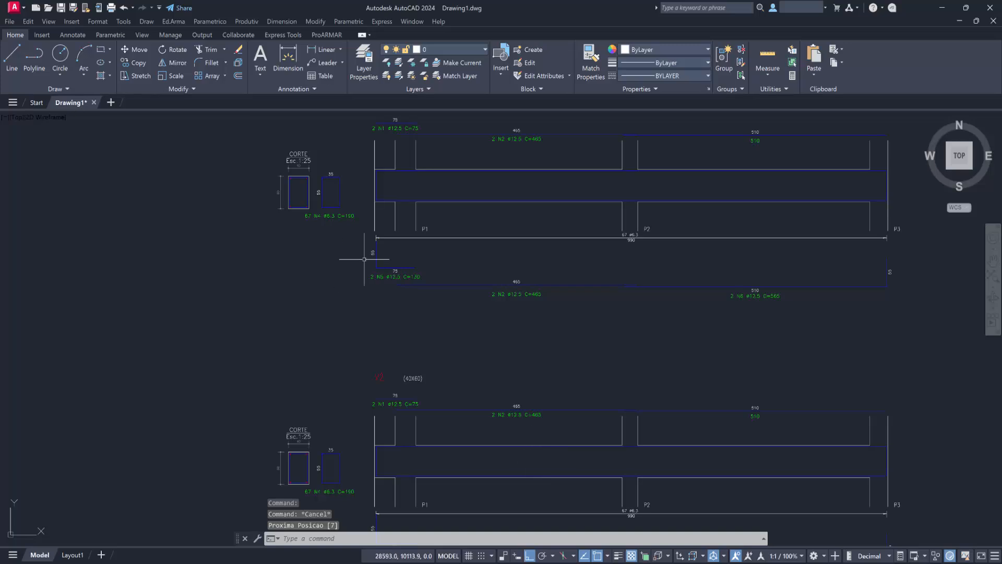
Start Reconhece Detalhe Genérico with layers selected from the drawing, using the lower N2 label of V2 for the bar text layer.
scroll(465, 355, down, 2)
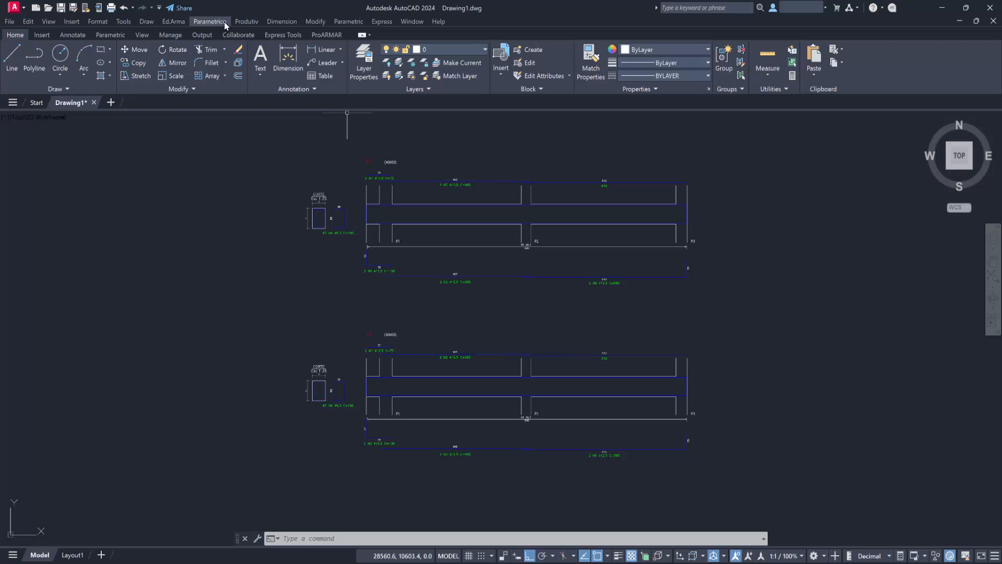
click(168, 23)
mouse_move(194, 36)
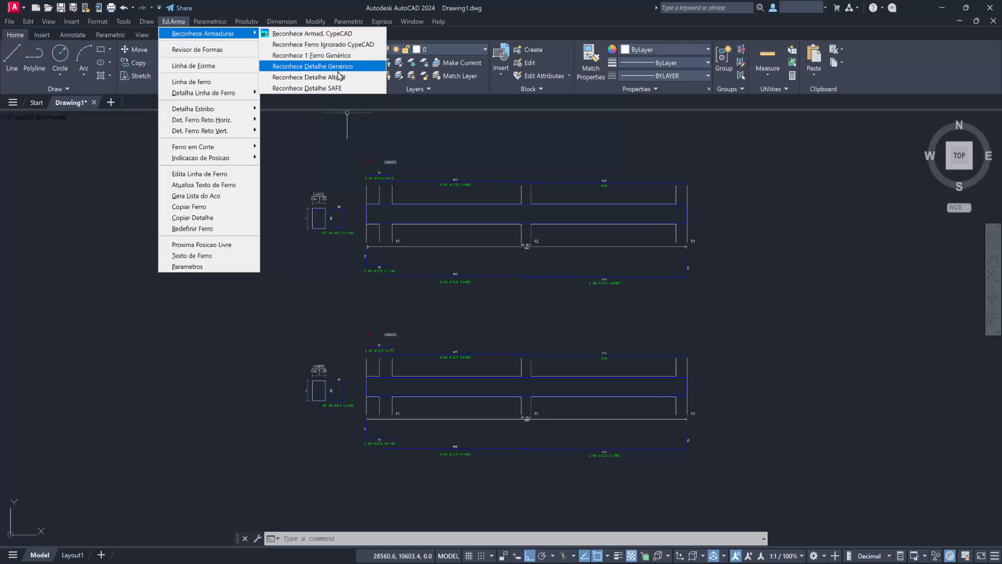
click(339, 67)
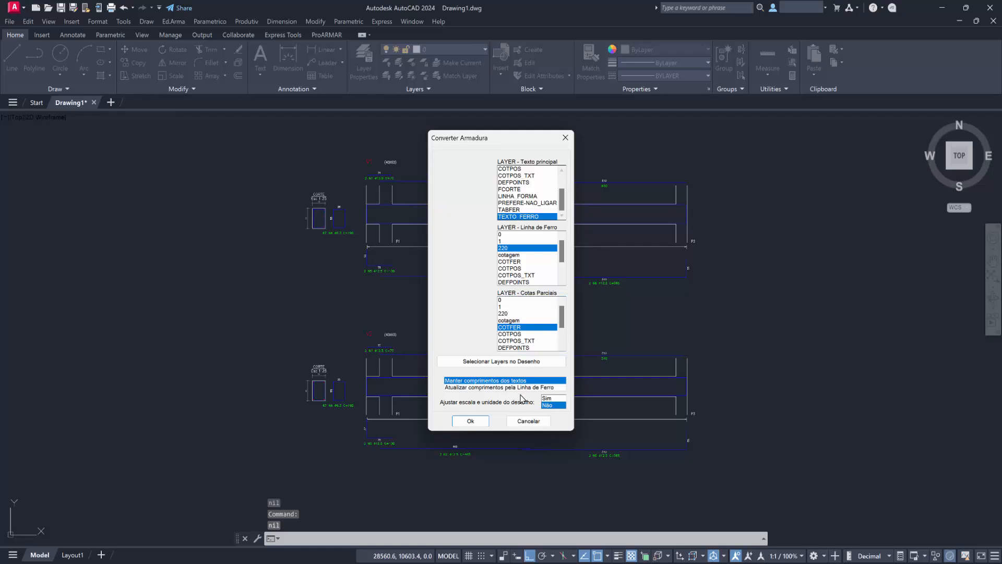
click(509, 364)
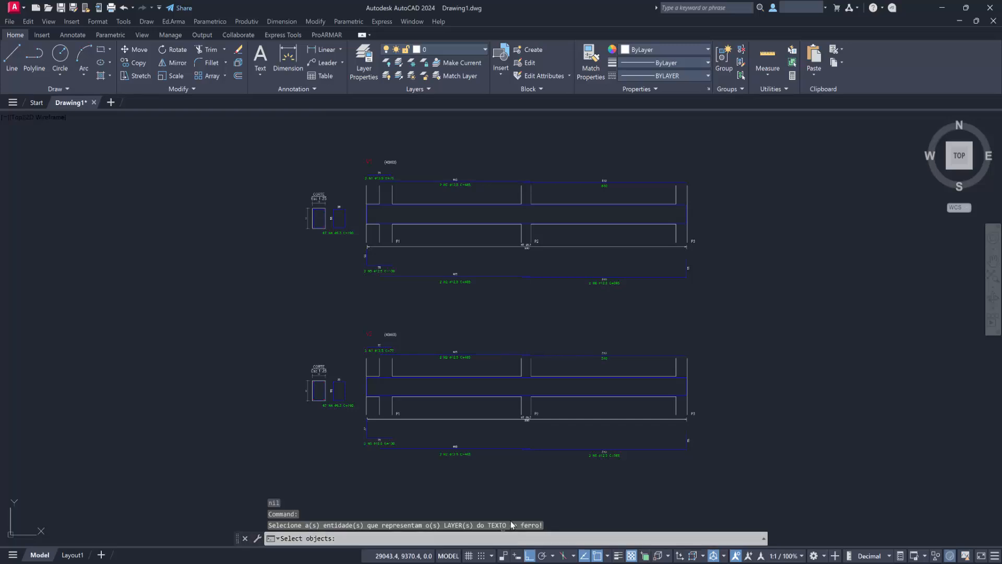
click(450, 454)
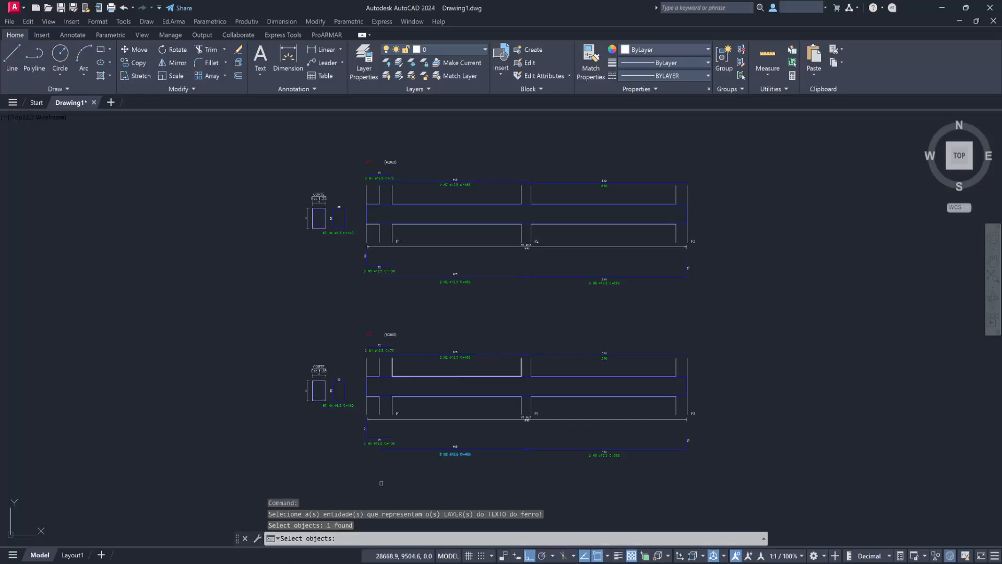
key(Return)
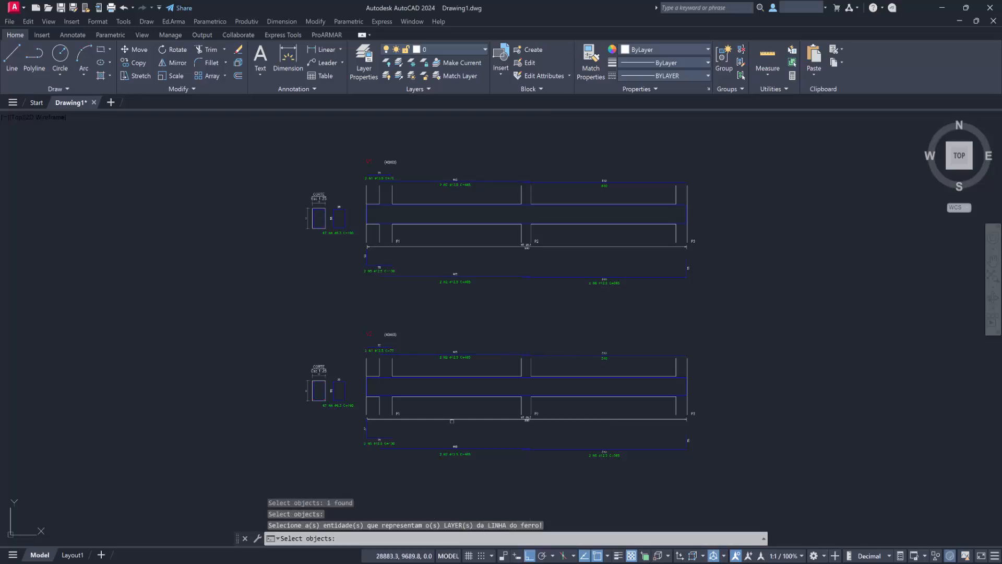
Pick V2's lower N2 bar line for the bar line layer and the N5 bar's vertical 55 text for the bend text layer.
click(494, 448)
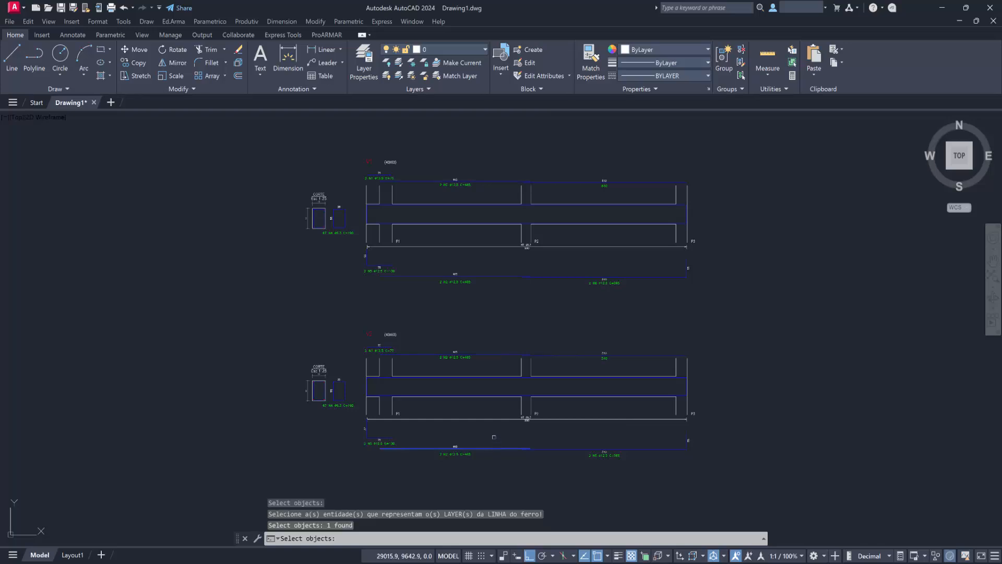
key(Return)
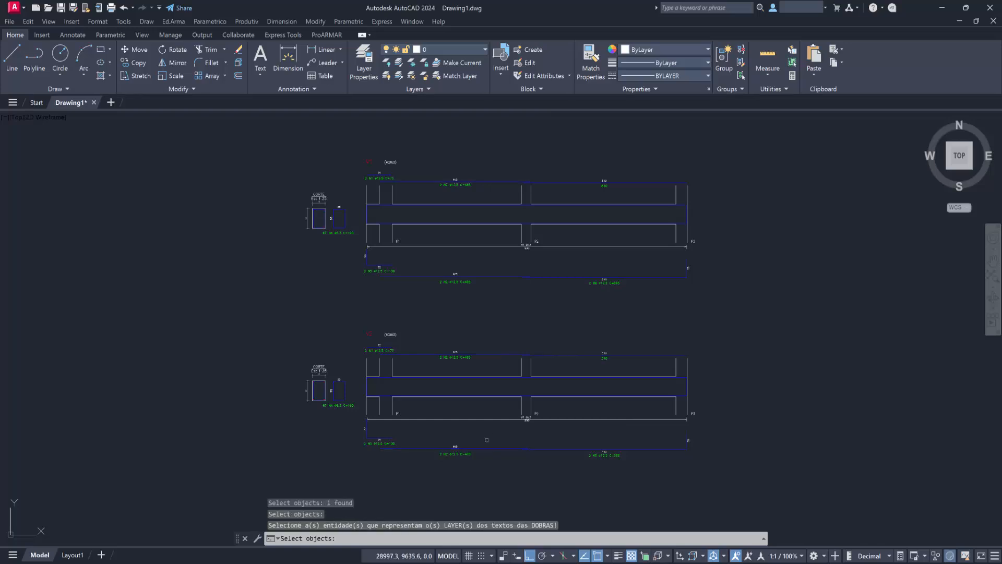
scroll(386, 463, up, 2)
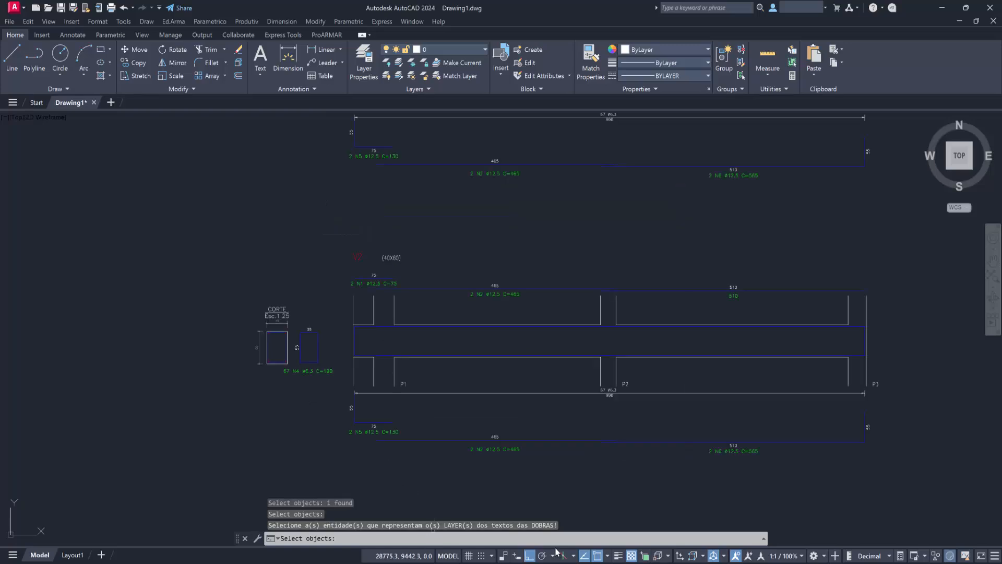
click(350, 408)
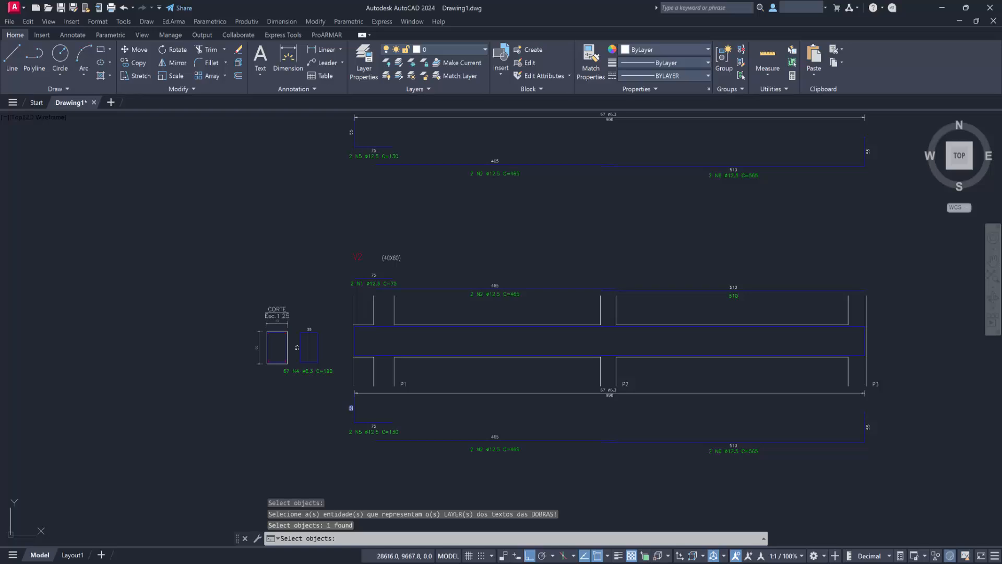
key(Return)
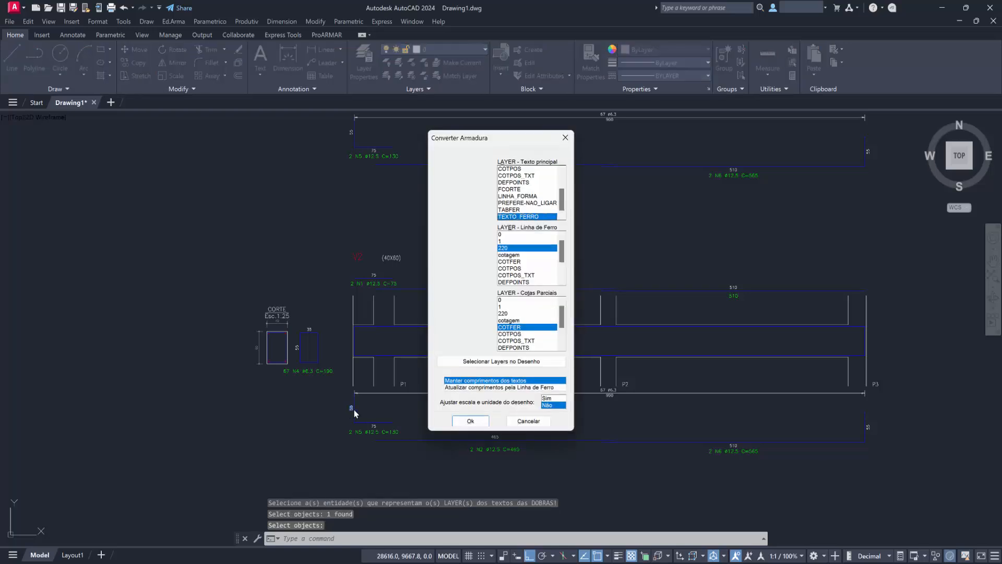
Accept the picked conversion layers with text lengths kept and no scale adjustment, using the bar convention N, %%C, C/ and C=.
click(471, 424)
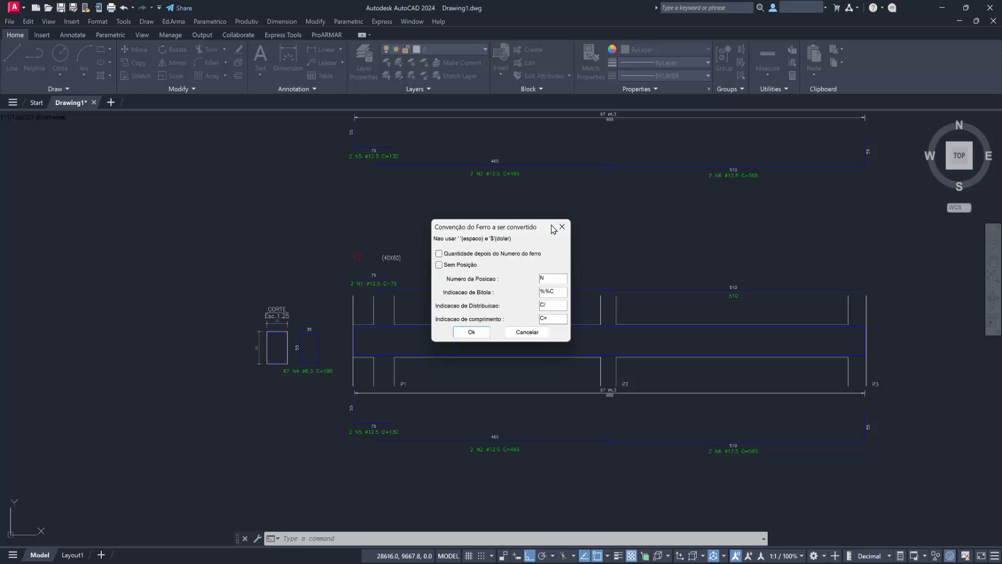
click(458, 332)
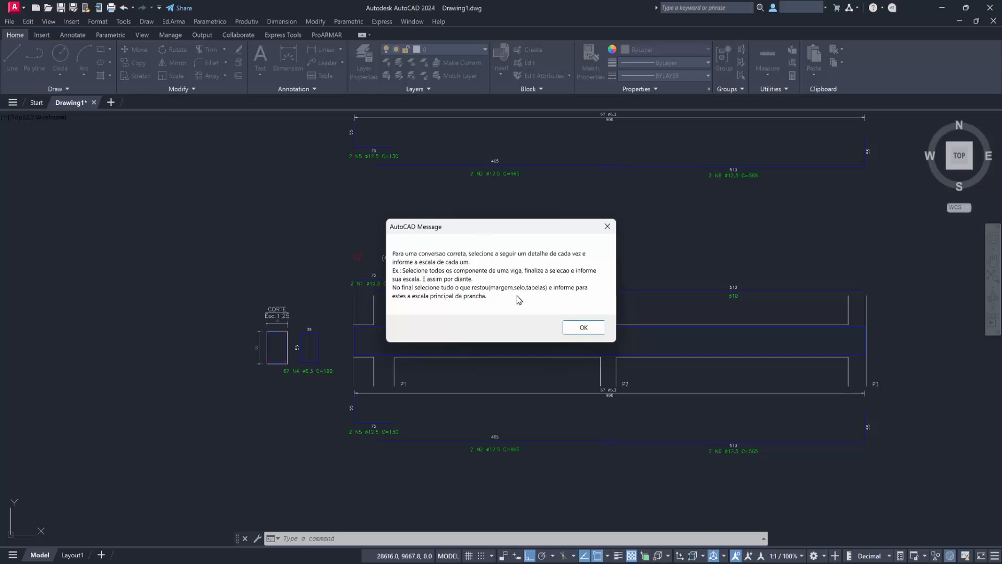
click(576, 329)
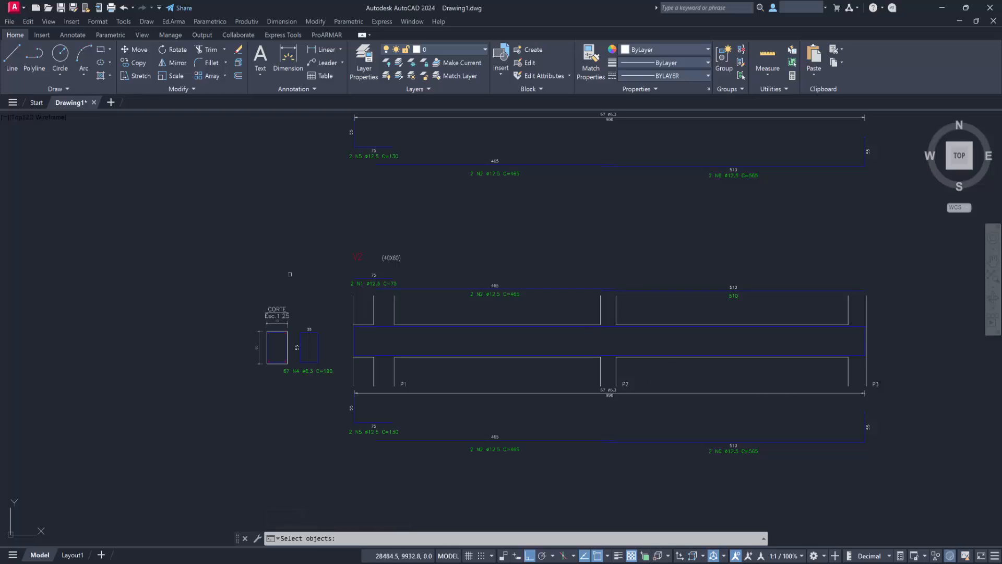
Recognise the whole V2 detail with V2 as its title, scale 50 for the detail and stirrups, and 1 repetition.
click(230, 221)
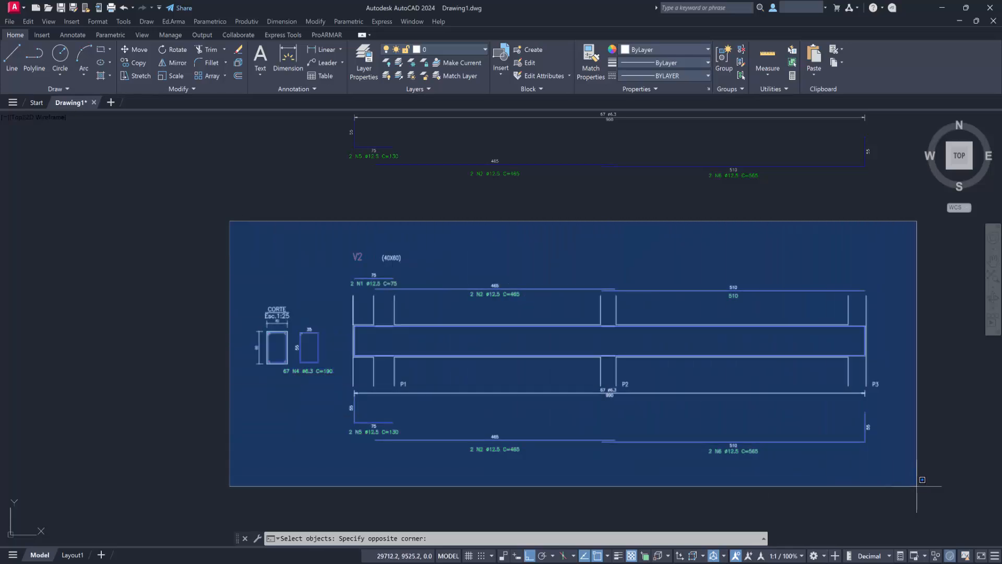
click(919, 490)
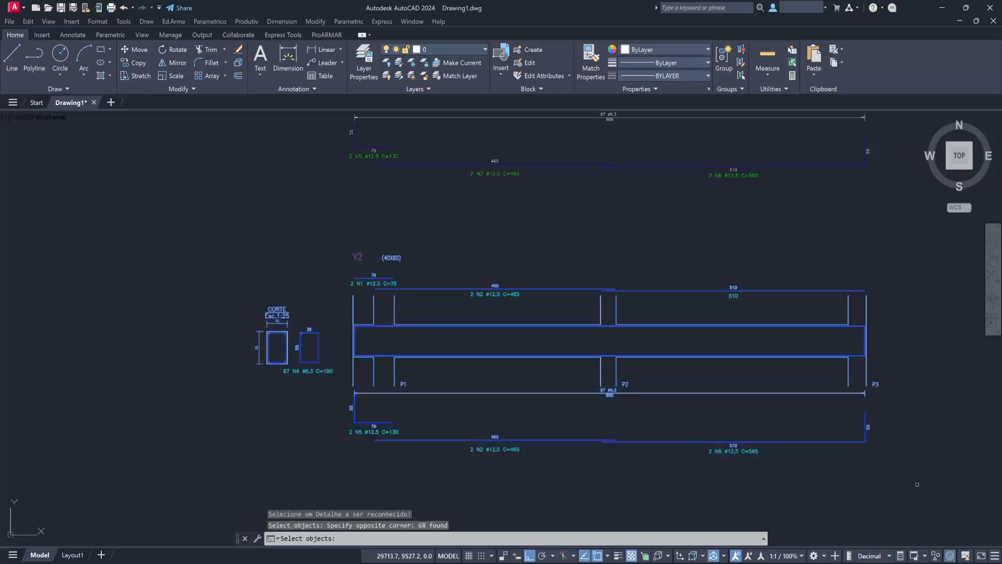
key(Return)
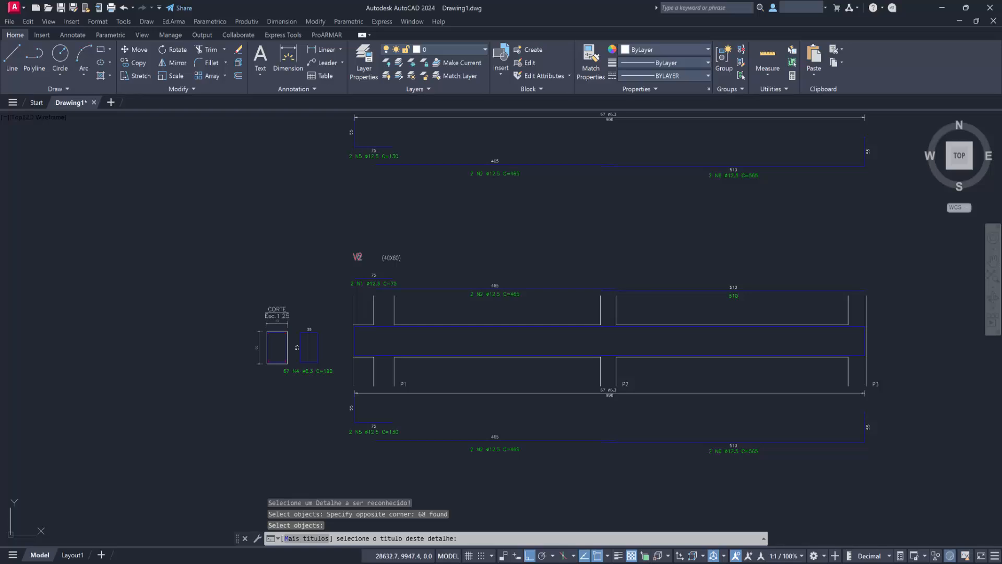
click(358, 257)
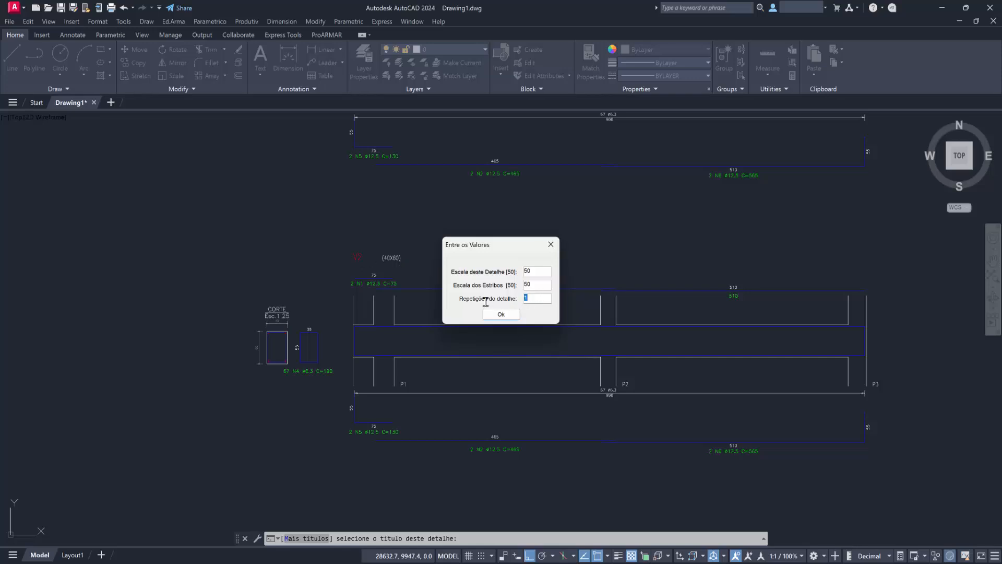
click(504, 314)
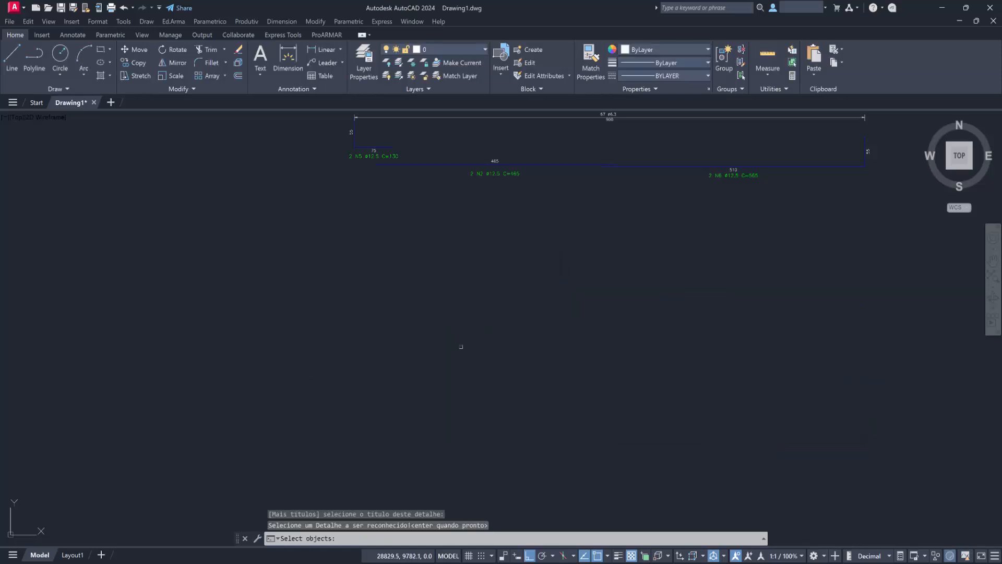
key(Return)
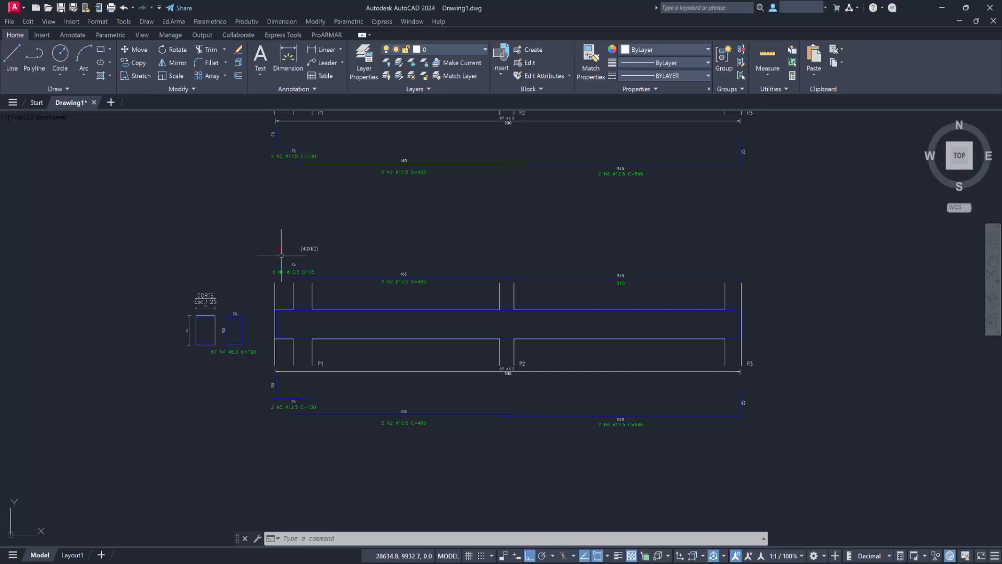
Set the bitola of the N1 bar in the recognised V2 detail to 16.
scroll(282, 255, up, 2)
mouse_move(351, 256)
middle_down()
mouse_move(393, 425)
mouse_move(345, 407)
middle_up()
scroll(389, 417, down, 2)
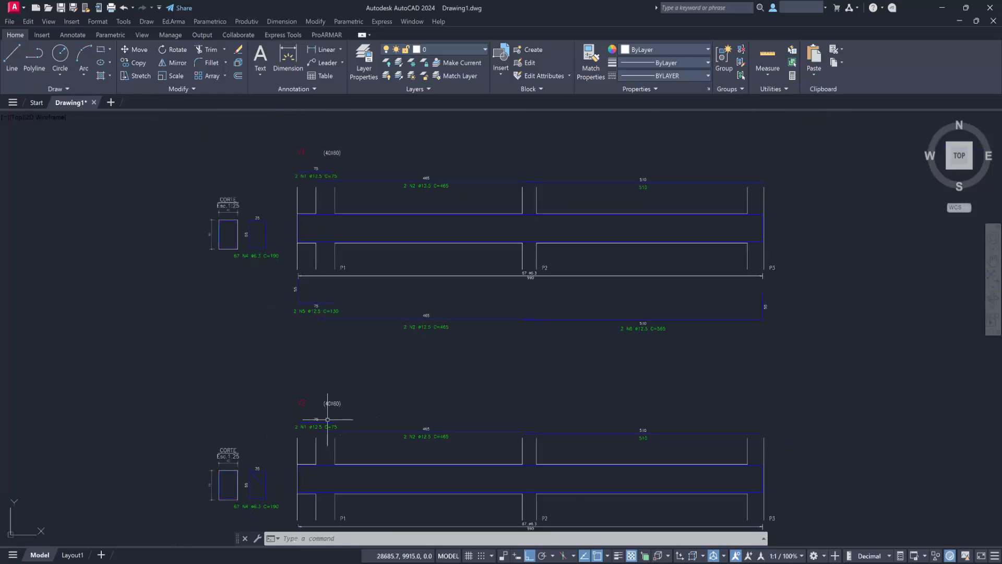
double_click(328, 425)
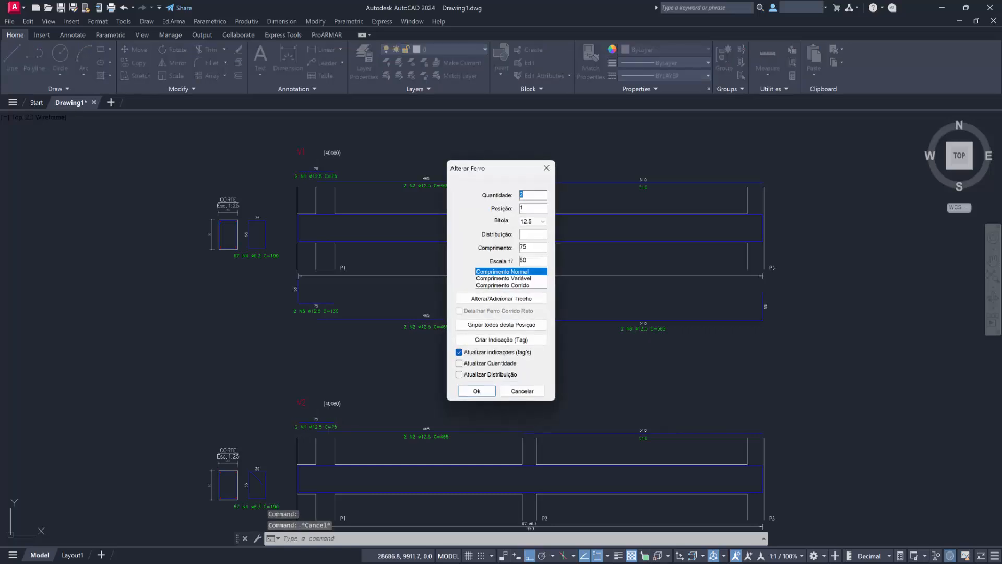
click(542, 221)
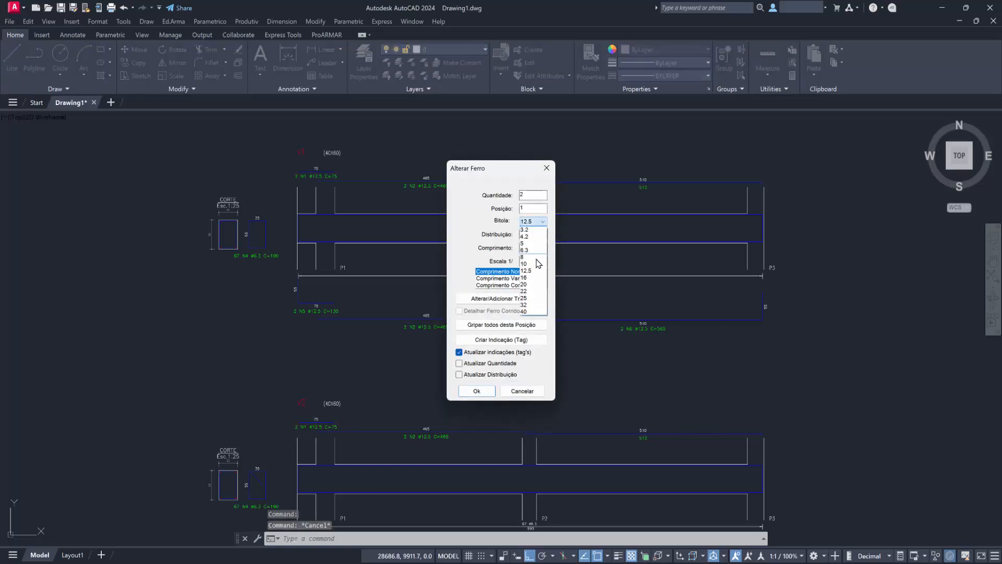
click(533, 279)
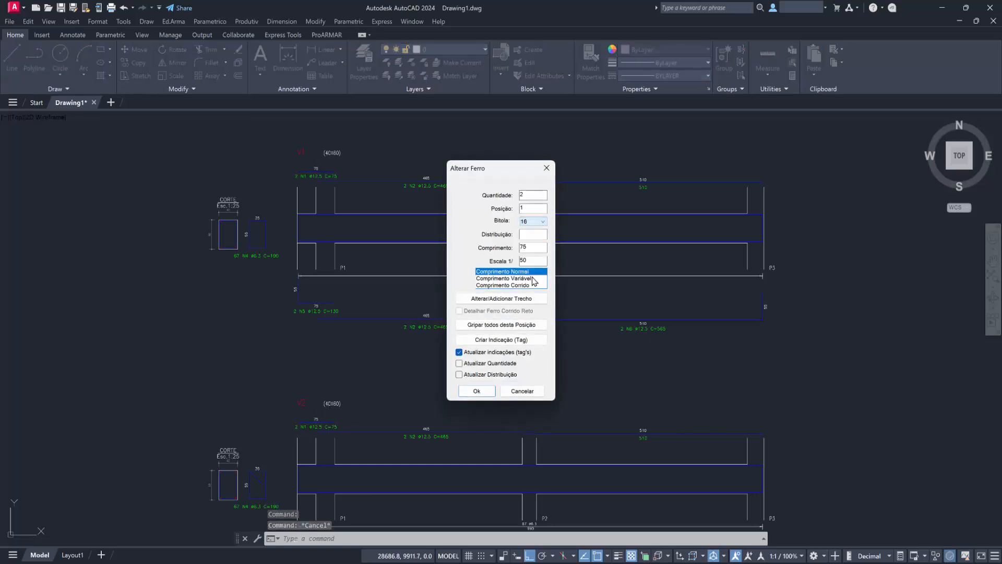
click(476, 392)
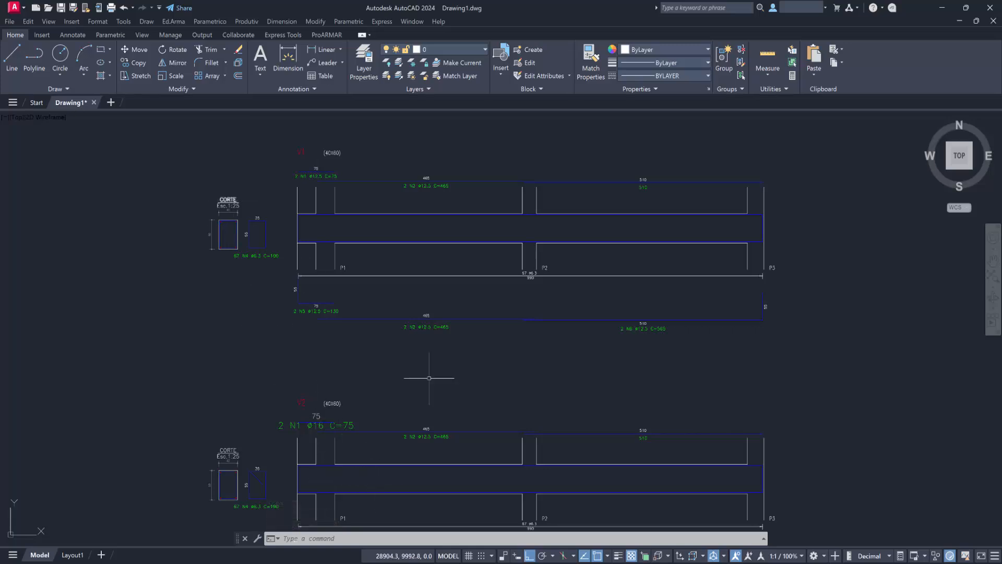
mouse_move(532, 409)
middle_down()
mouse_move(543, 394)
mouse_move(433, 363)
middle_up()
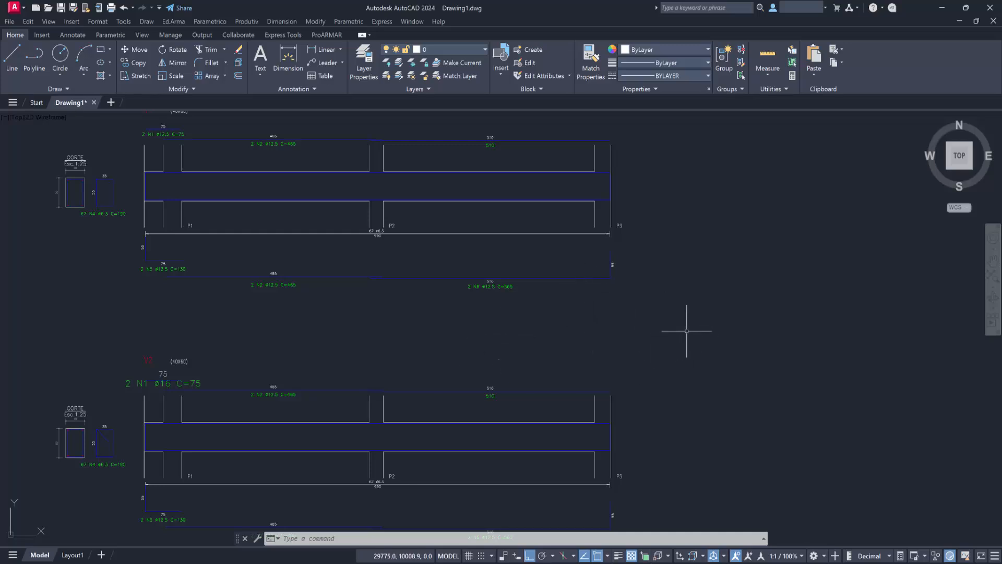
mouse_move(626, 355)
middle_down()
mouse_move(582, 337)
mouse_move(551, 338)
middle_up()
scroll(581, 337, down, 2)
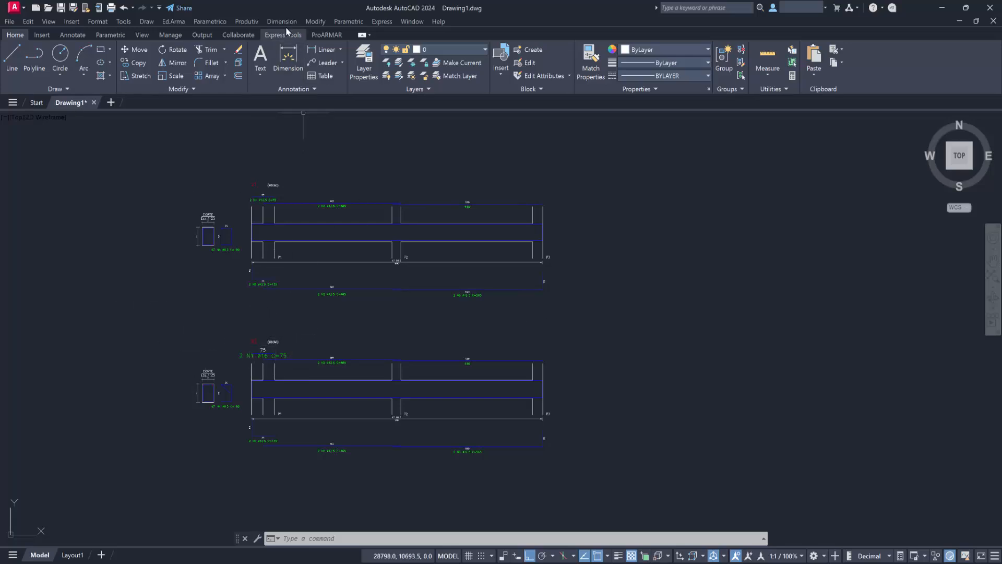
click(172, 22)
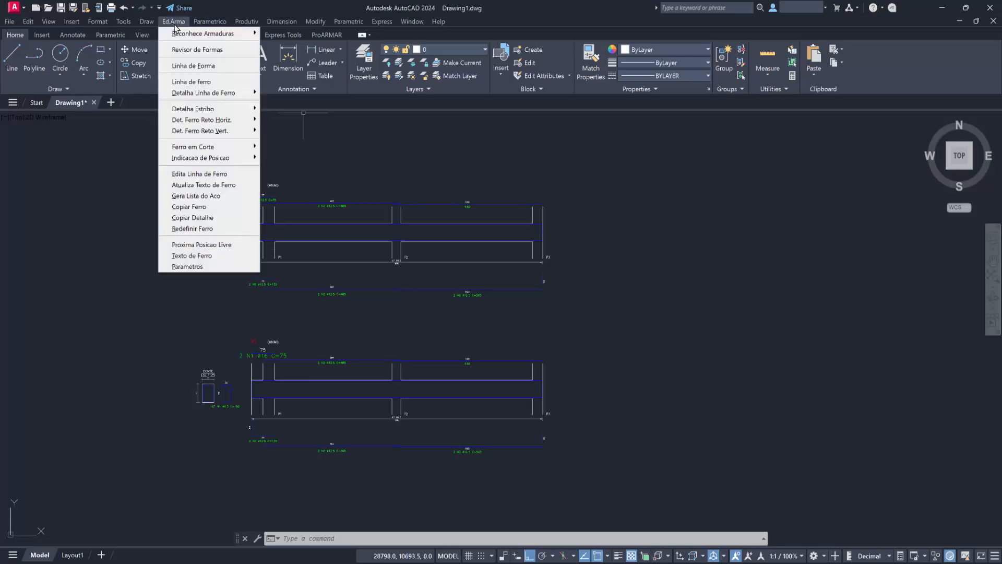
mouse_move(187, 37)
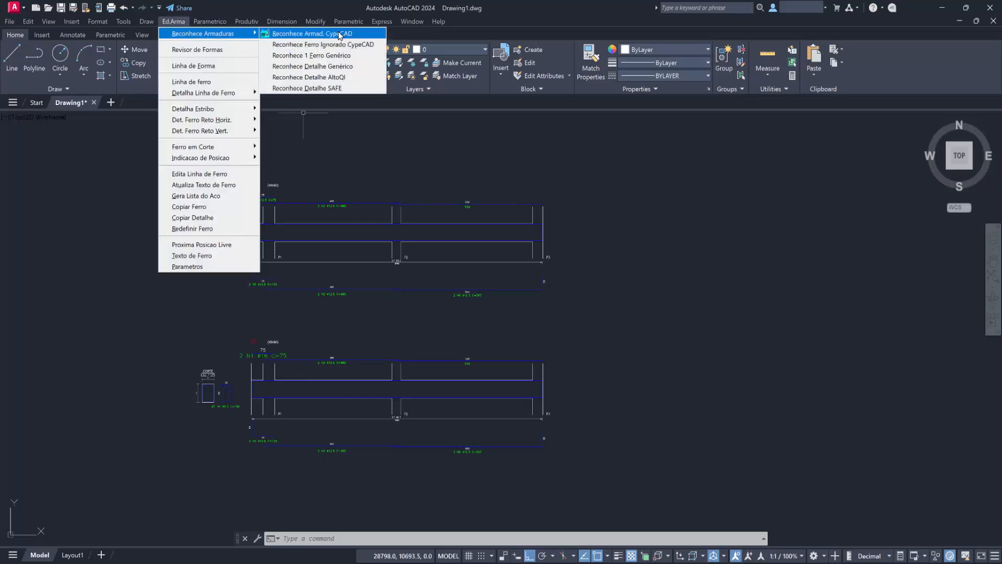
click(332, 66)
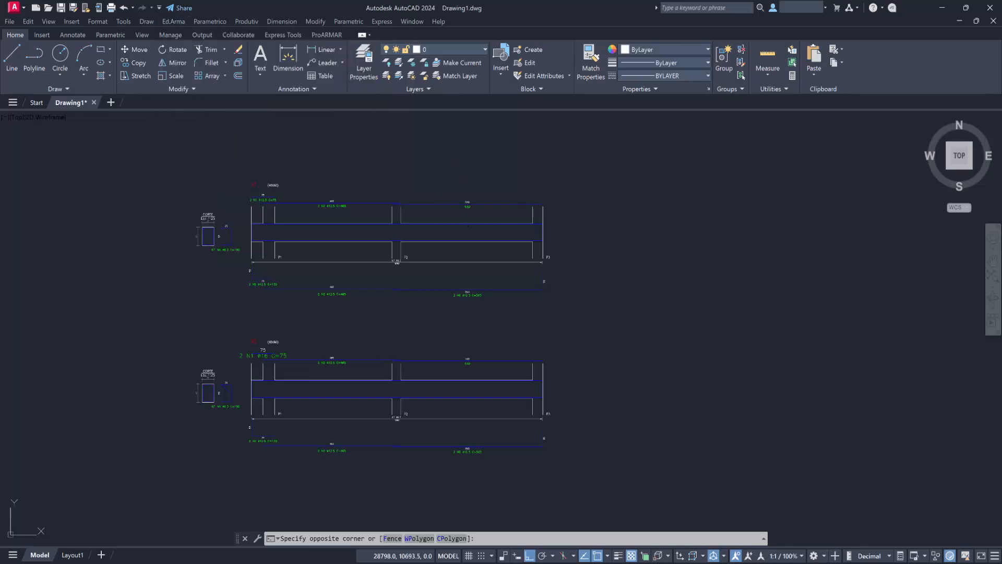
click(452, 165)
mouse_move(400, 454)
middle_down()
mouse_move(400, 432)
mouse_move(447, 347)
middle_up()
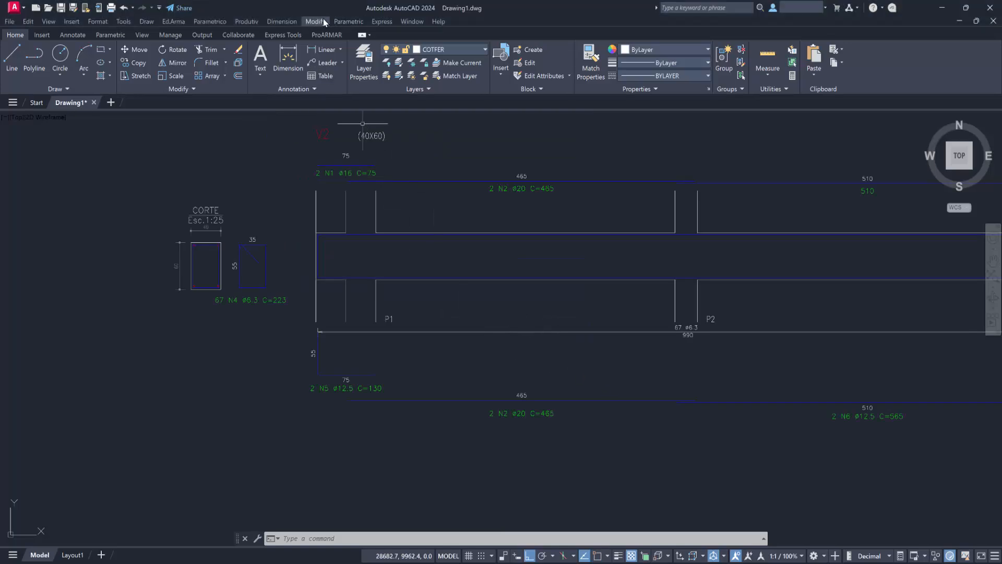
Turn off Atualização automática of indications and bar texts in the Ed.Arma detailing parameters.
click(209, 21)
mouse_move(176, 23)
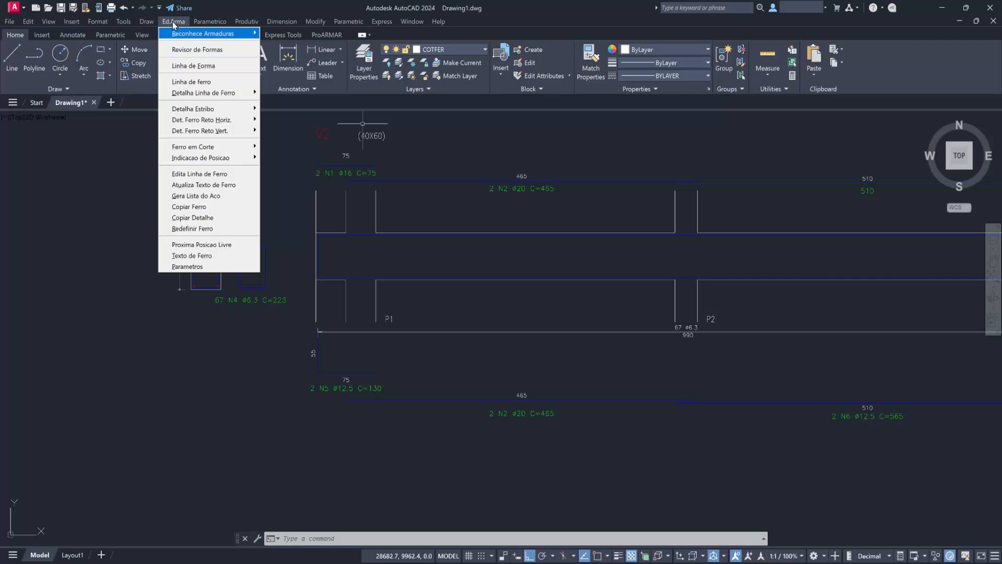
click(204, 268)
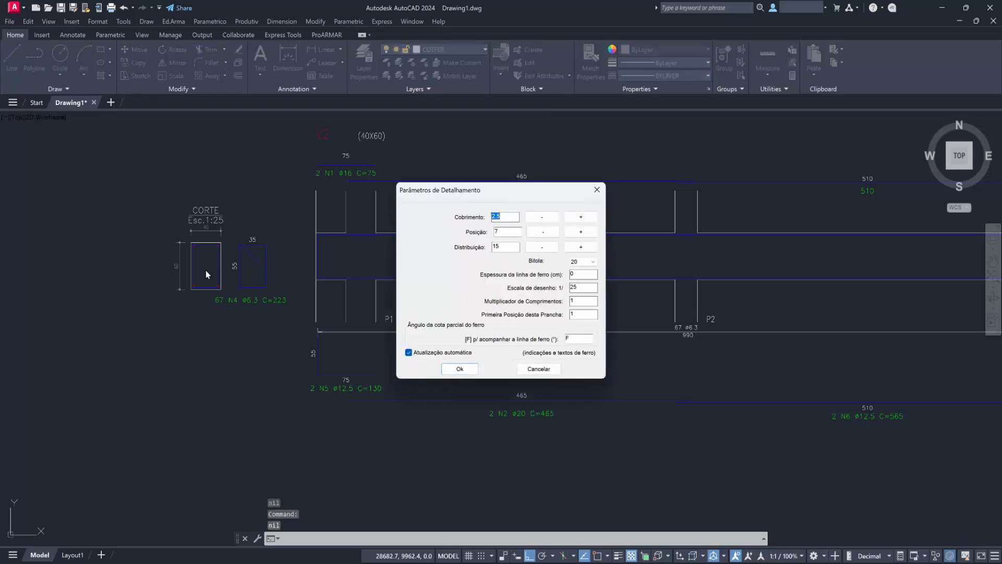
click(411, 355)
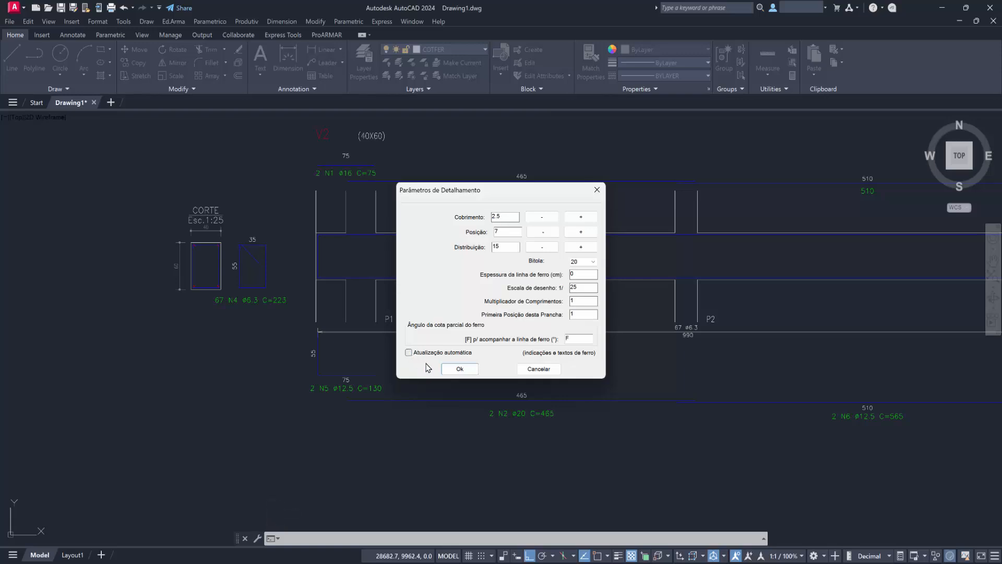
click(459, 369)
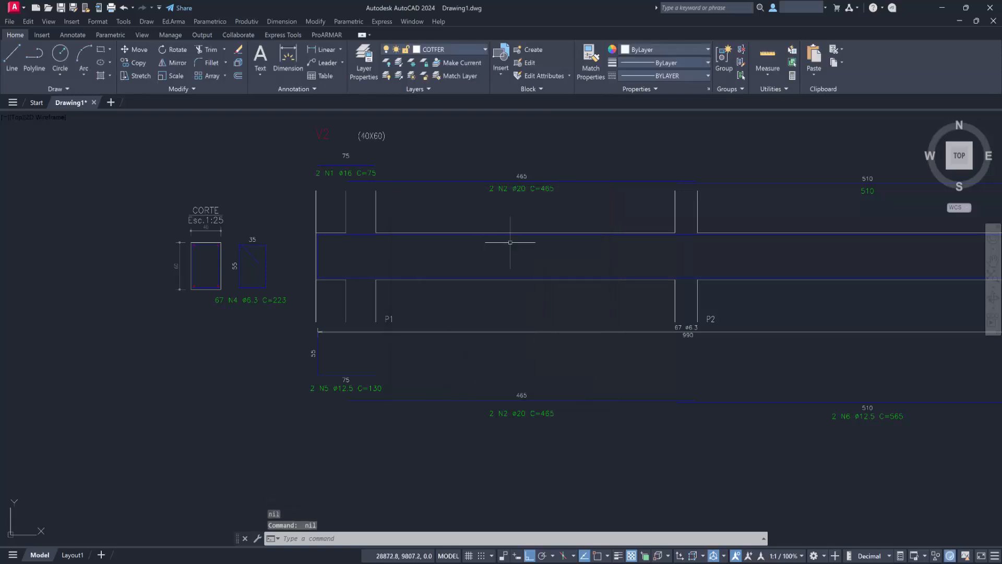
Set the bitola of V2's upper N2 bar to 12.5 with Atualizar indicações left off.
click(557, 181)
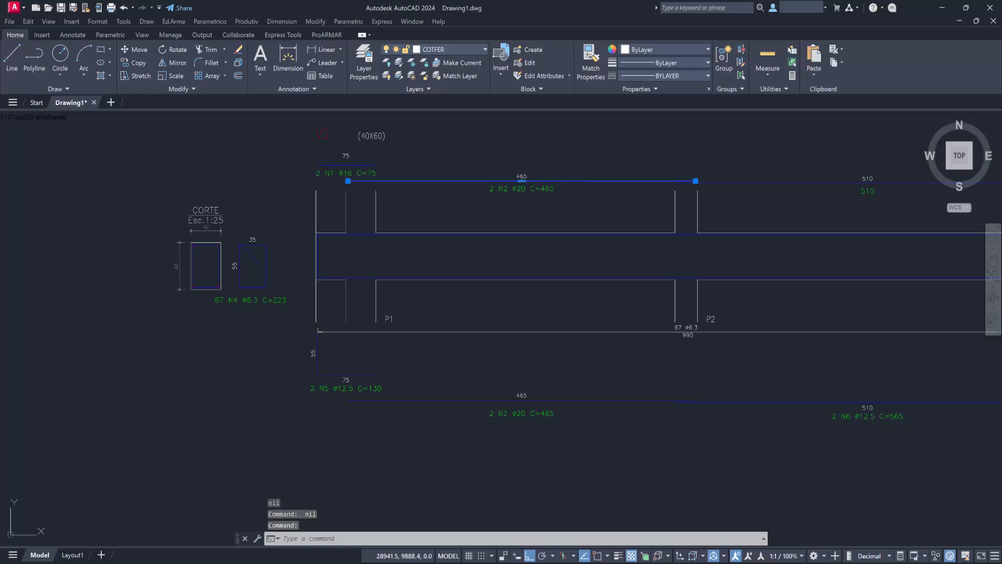
double_click(557, 181)
click(542, 221)
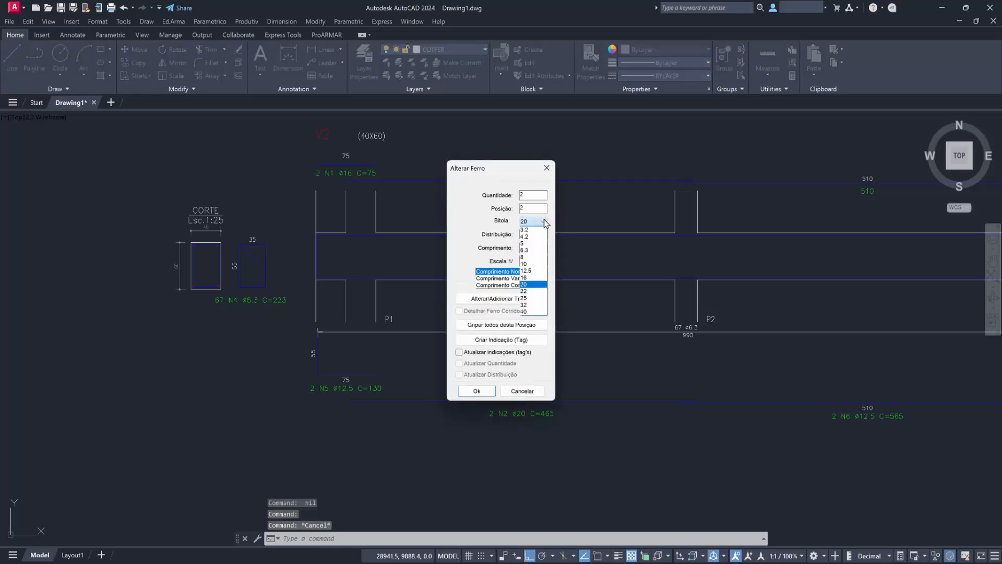
click(536, 271)
click(476, 390)
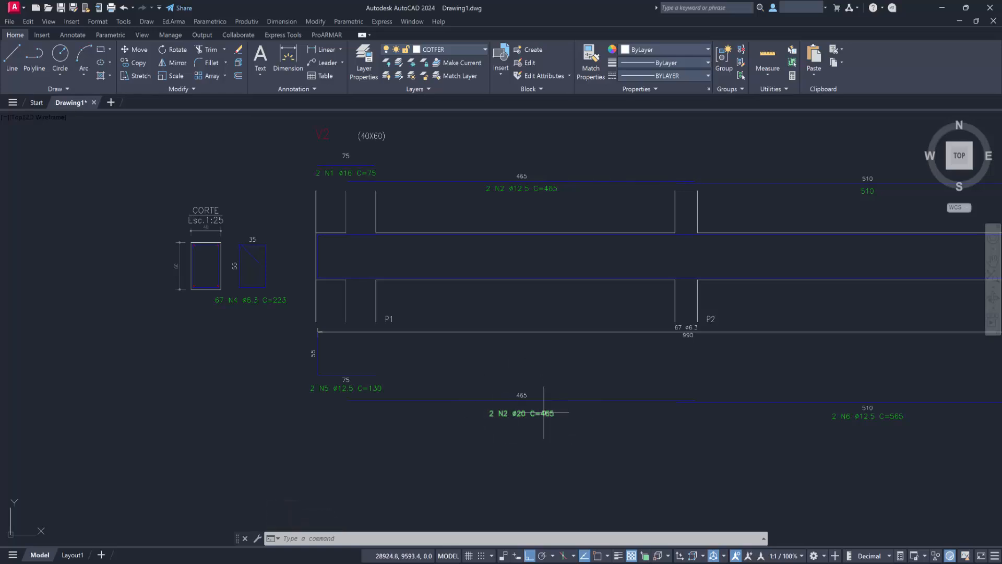
Turn Atualização automática of indications and bar texts back on in the detailing parameters.
click(173, 22)
click(214, 267)
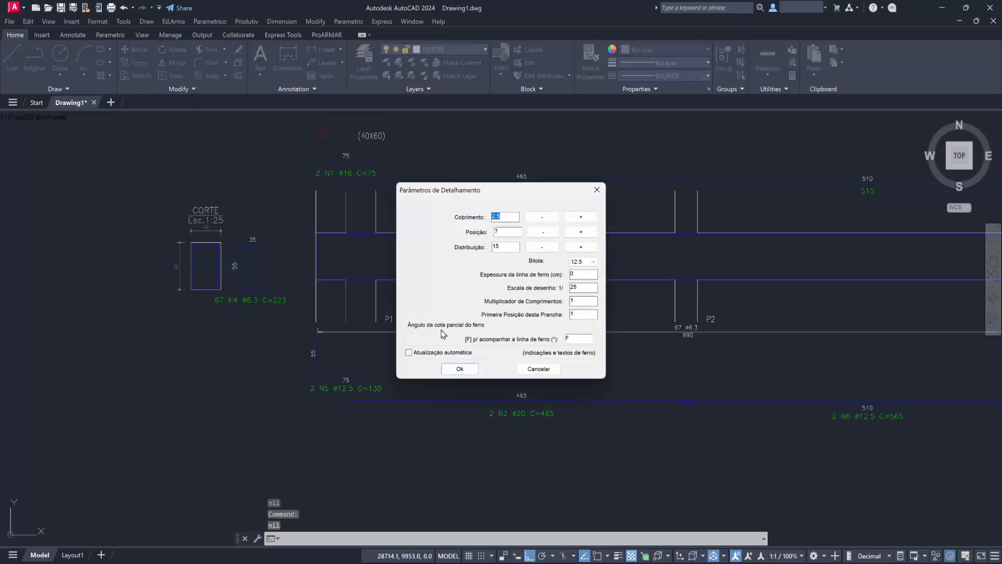
click(418, 354)
click(459, 368)
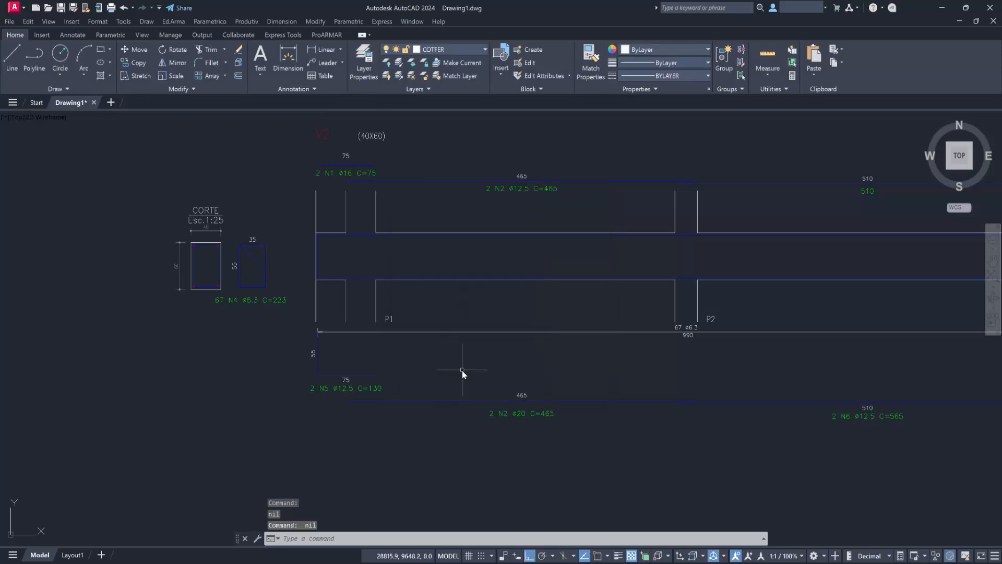
Set the bitola of V2's upper N2 bar to 16 with Atualizar indicações enabled.
double_click(534, 181)
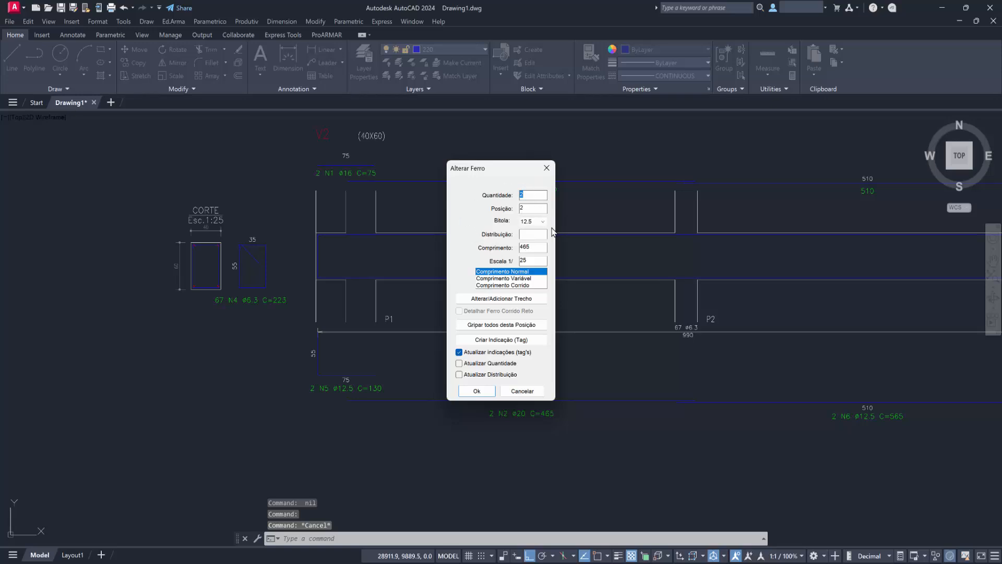
click(542, 222)
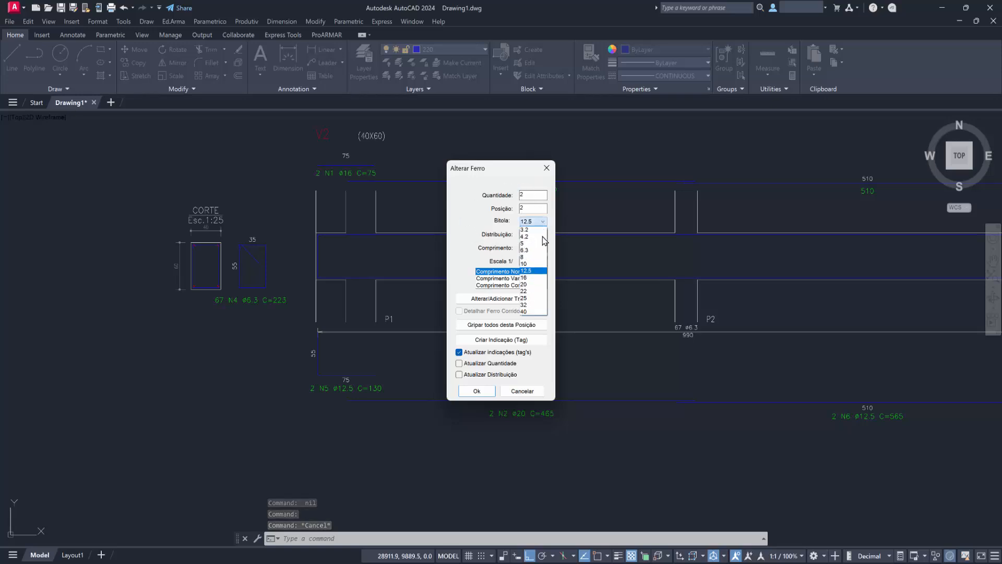
click(534, 277)
click(476, 391)
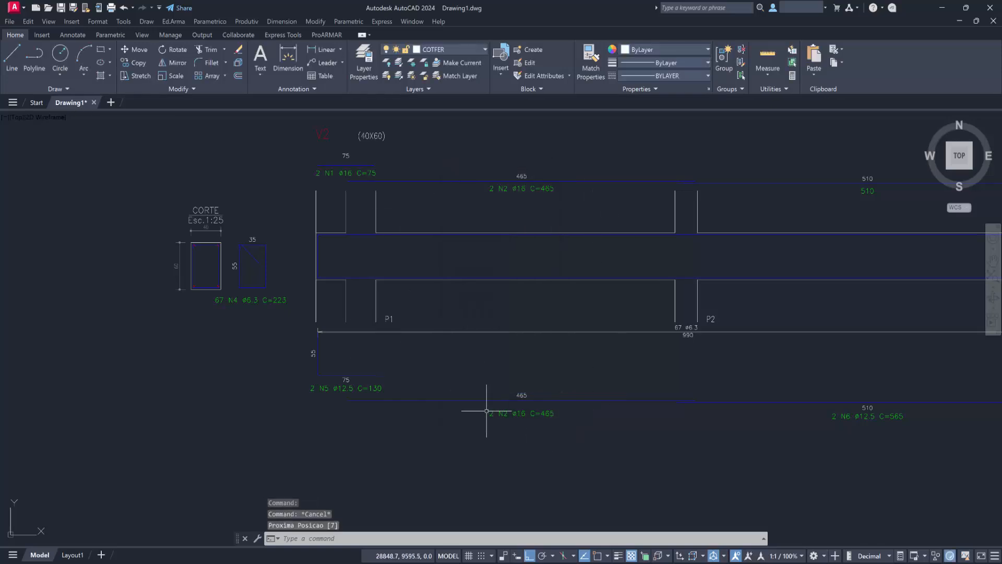
scroll(525, 303, down, 4)
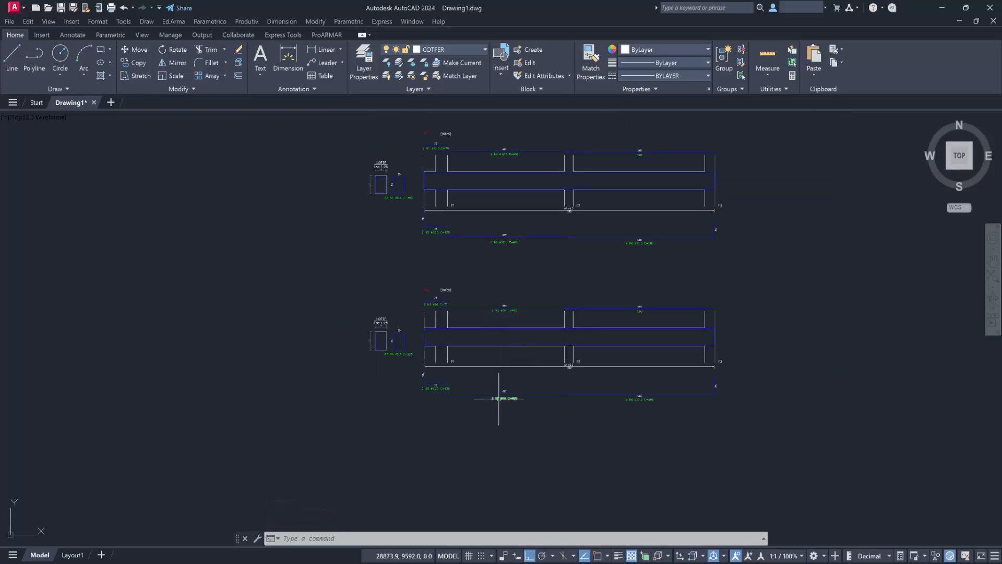
scroll(501, 416, up, 2)
middle_drag(505, 415, 484, 455)
scroll(485, 455, up, 2)
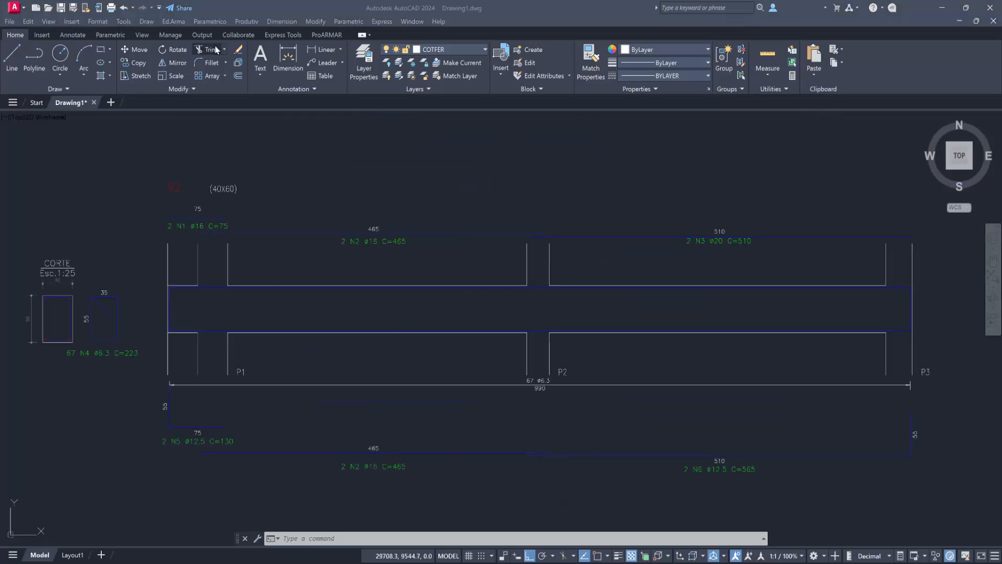
click(176, 24)
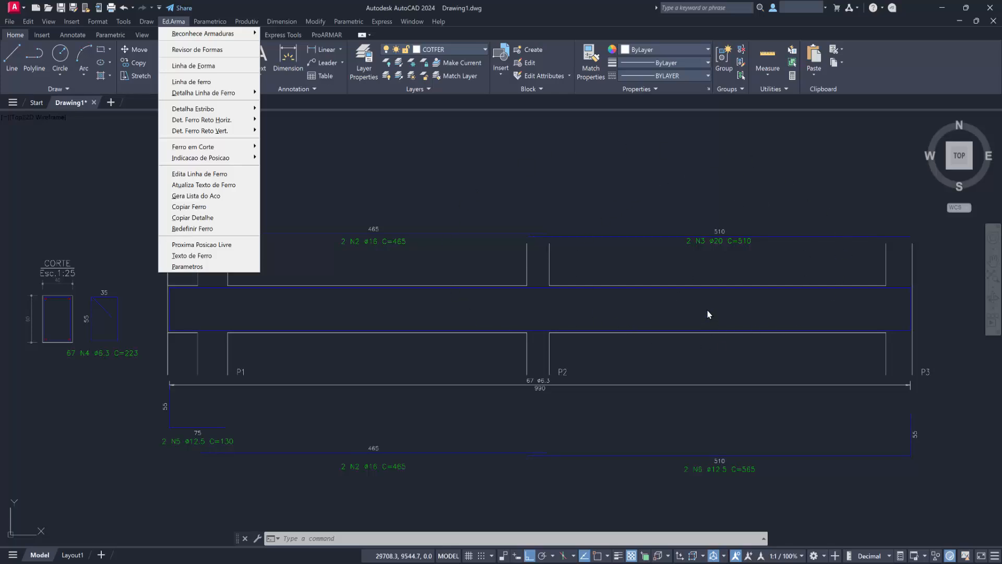
Copy V2's upper N3 bar about 22 units straight up with Copiar Ferro.
click(198, 207)
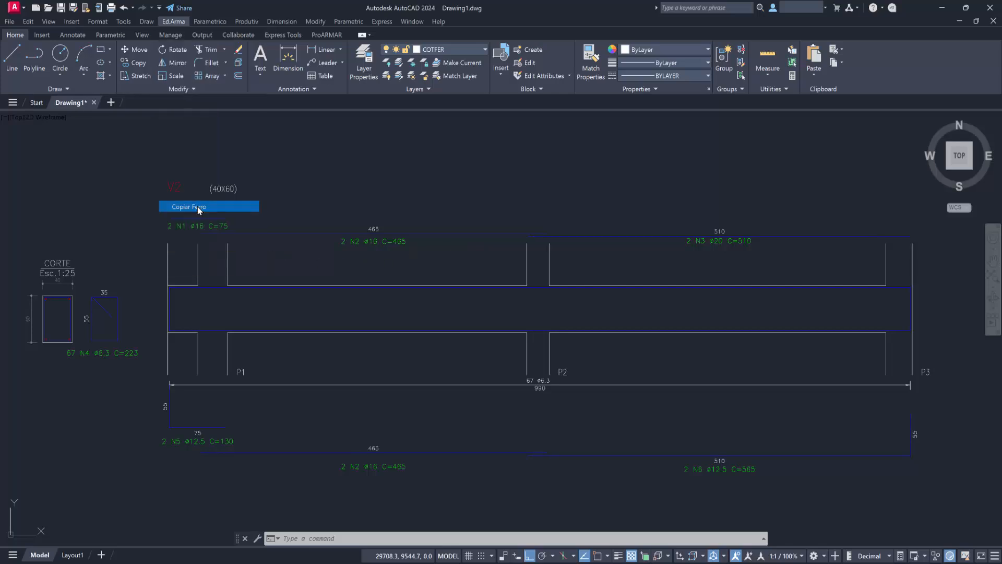
click(783, 236)
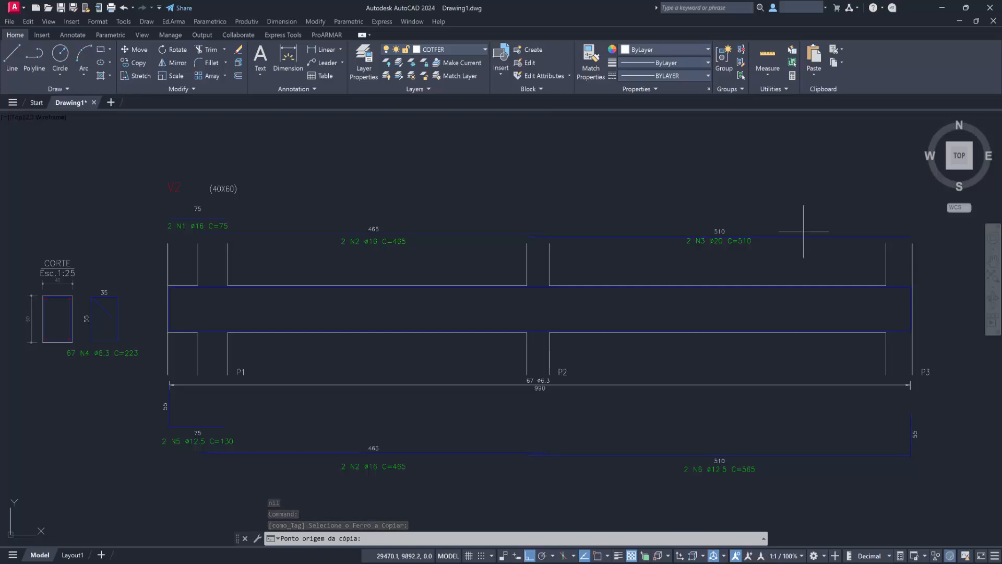
click(803, 229)
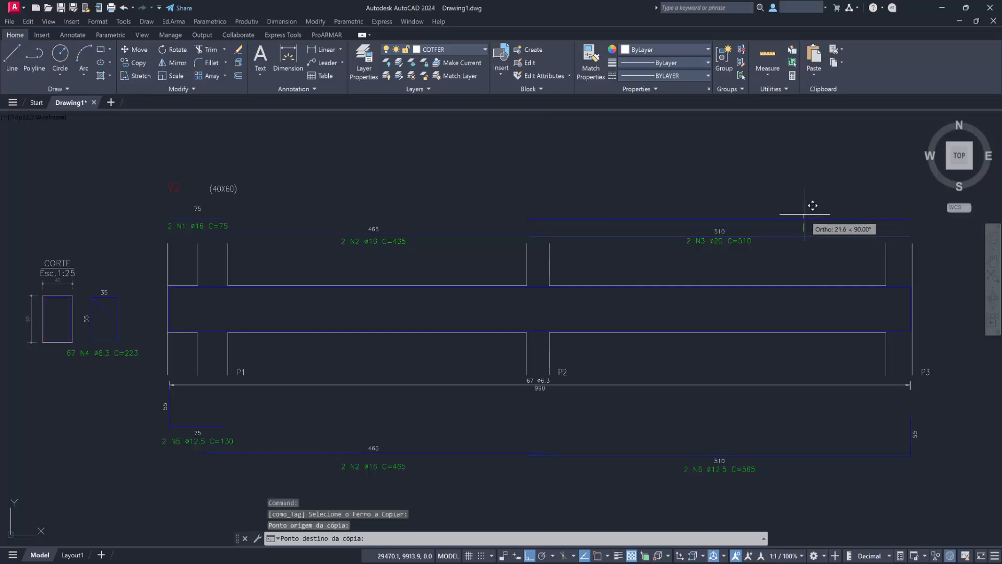
click(806, 214)
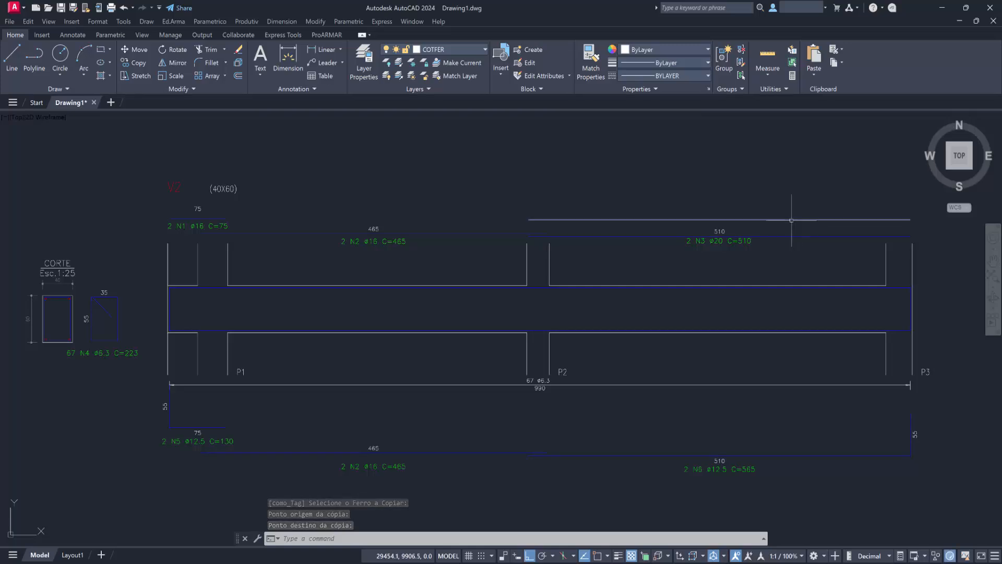
Detail the copied bar as position 7, bitola 10, constant, quantity 1 and inclination 0, placing its text just below the bar.
double_click(791, 220)
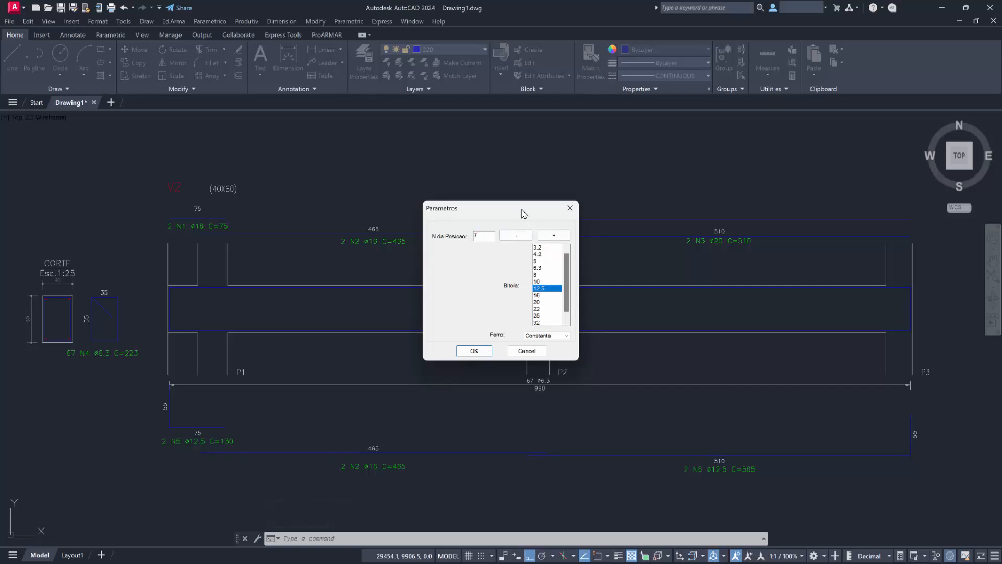
drag(523, 213, 367, 217)
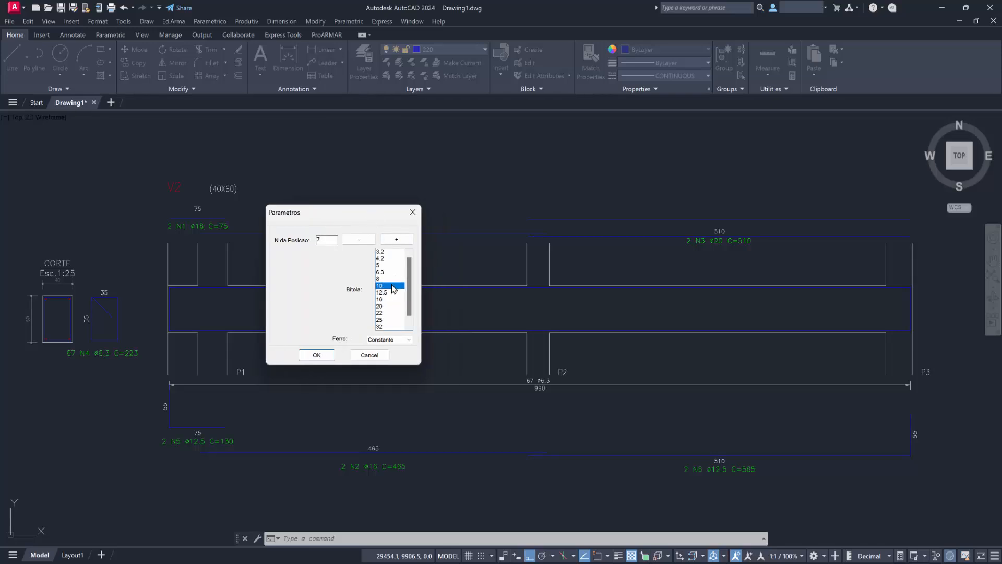
click(320, 354)
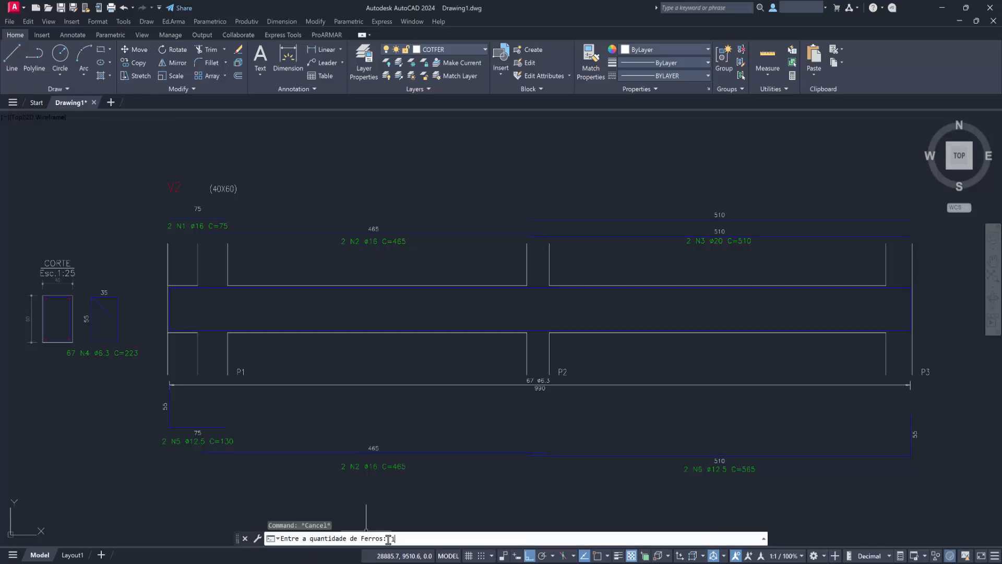
key(Return)
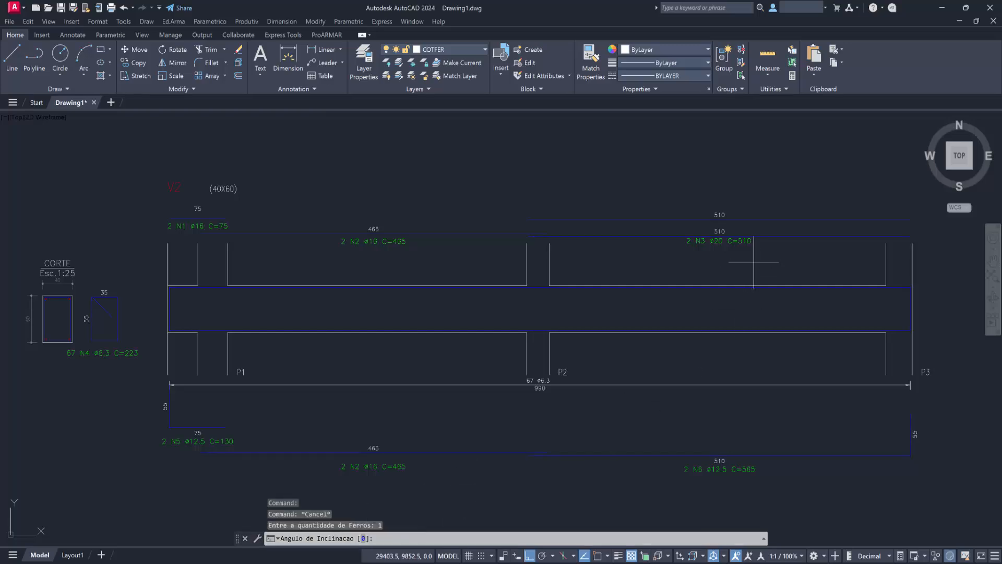
key(Return)
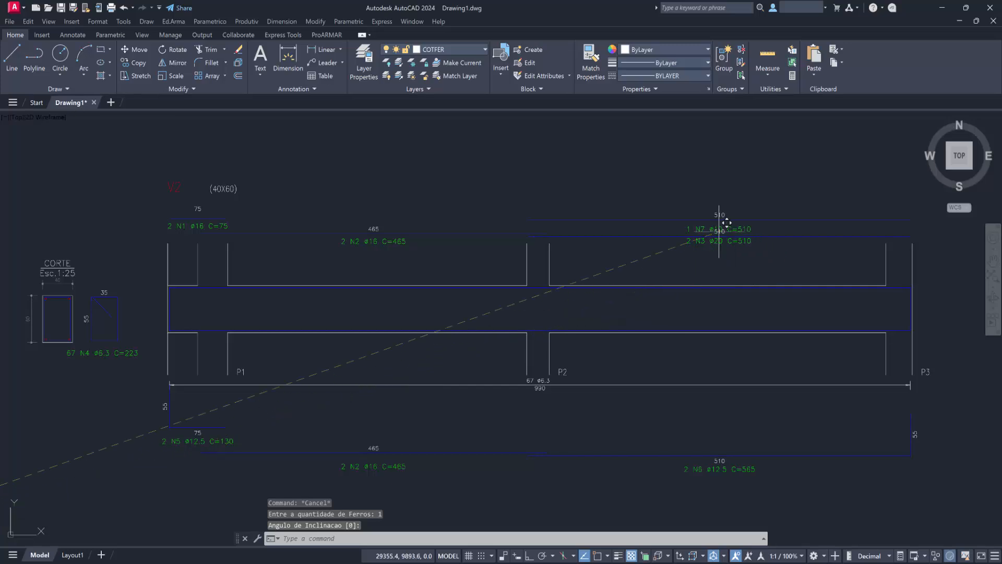
scroll(723, 217, up, 2)
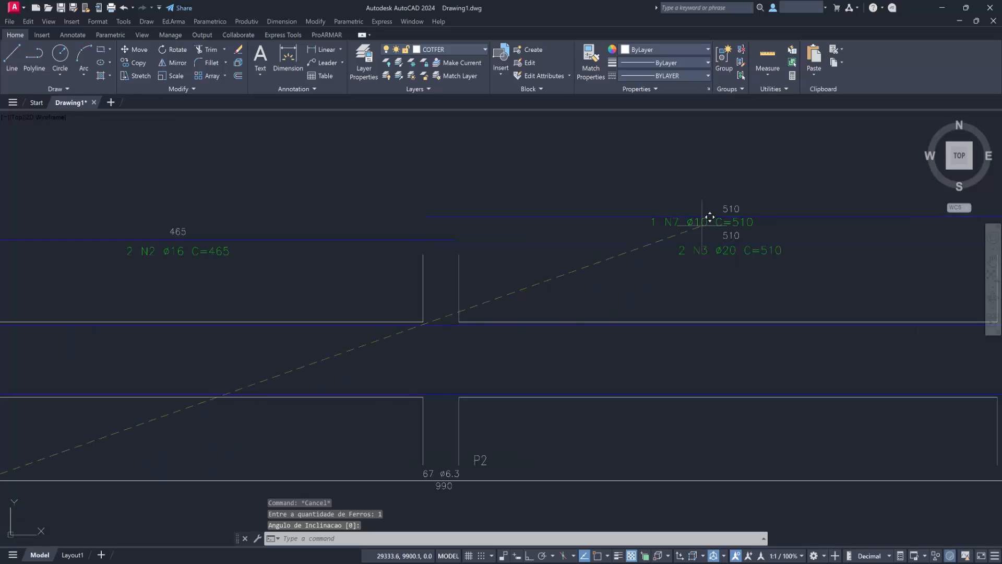
click(738, 218)
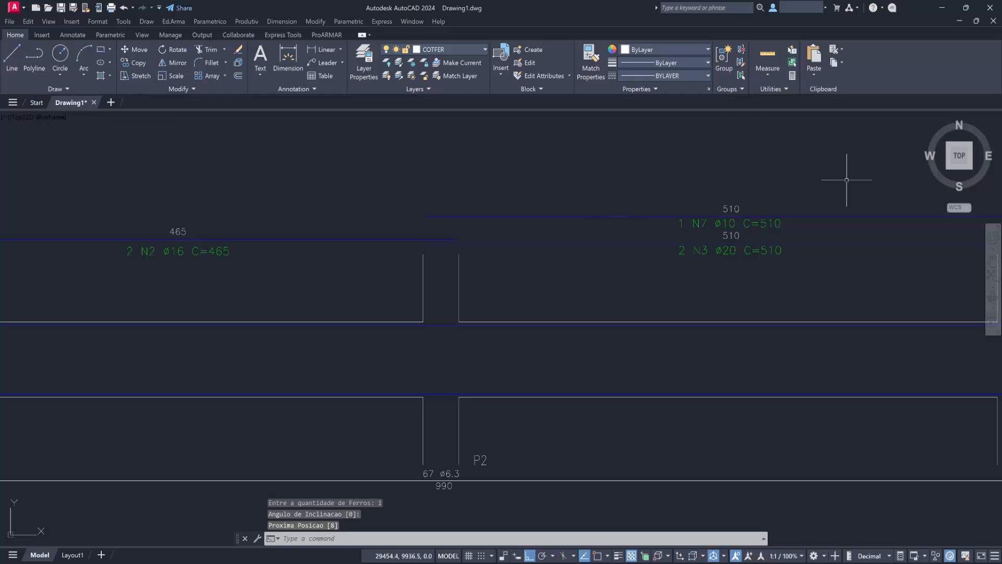
Set the N7 bar's bitola to 12.5 with Atualizar indicações enabled.
double_click(798, 215)
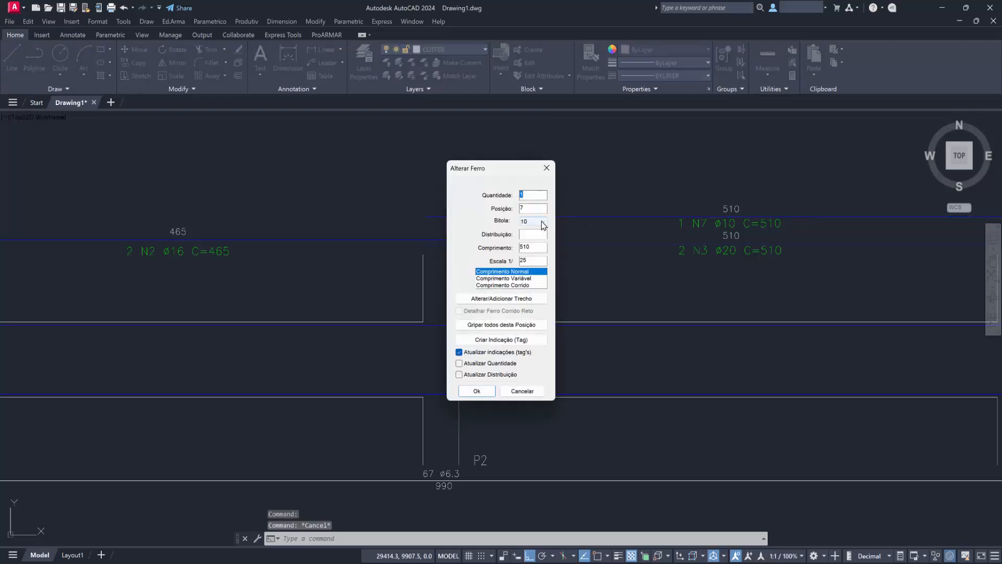
click(543, 225)
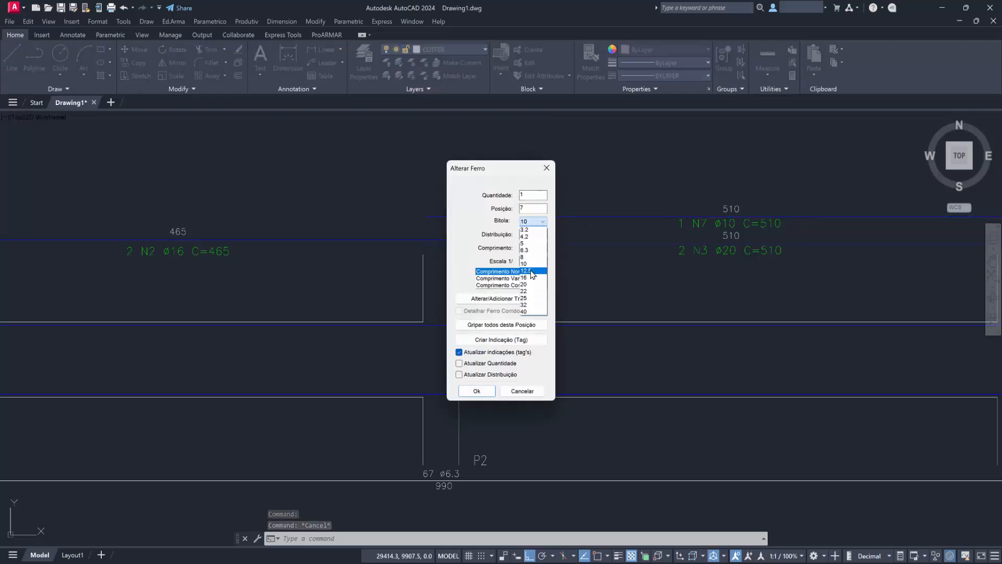
click(531, 272)
click(476, 390)
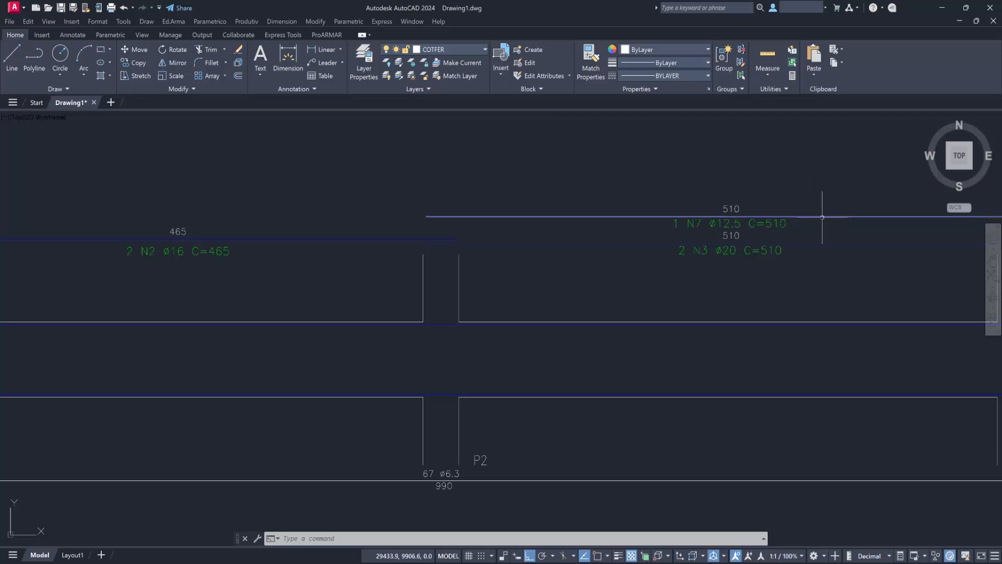
Copy V2's N7 bar with its texts vertically up to the matching place above V1's upper 510 bar, using the cc command.
scroll(822, 217, down, 2)
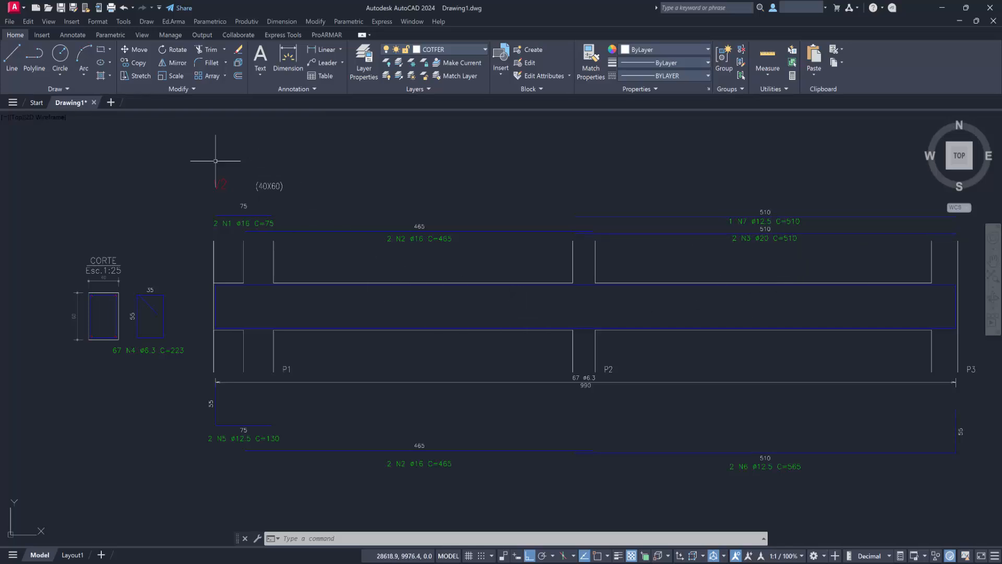
scroll(411, 220, down, 2)
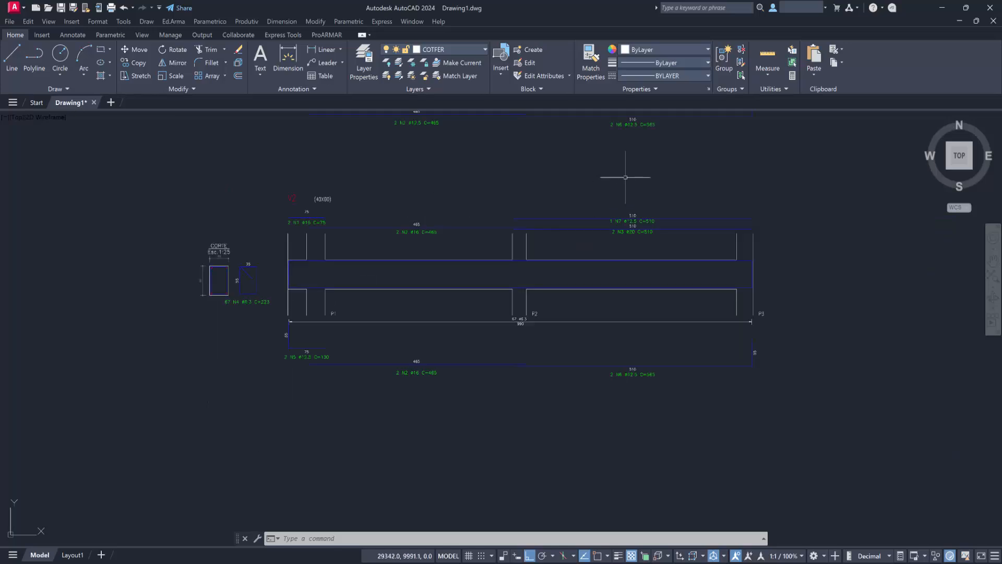
middle_drag(625, 178, 751, 383)
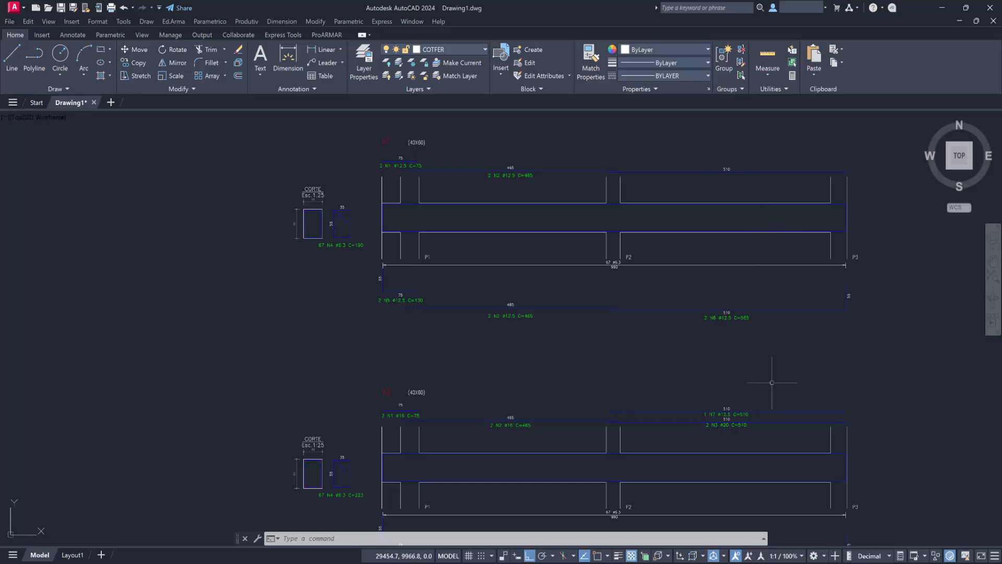
click(742, 398)
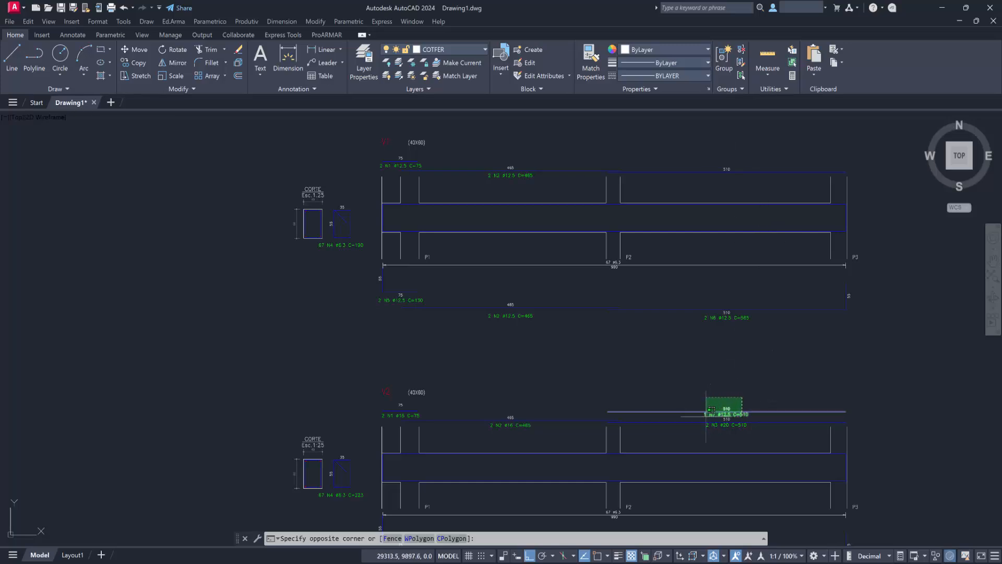
click(710, 410)
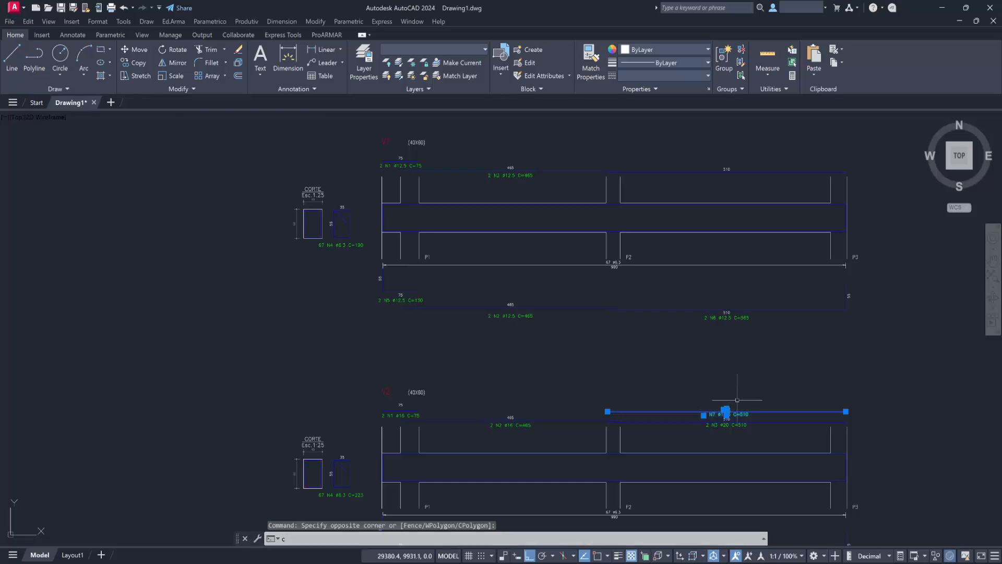
text(cc)
key(Return)
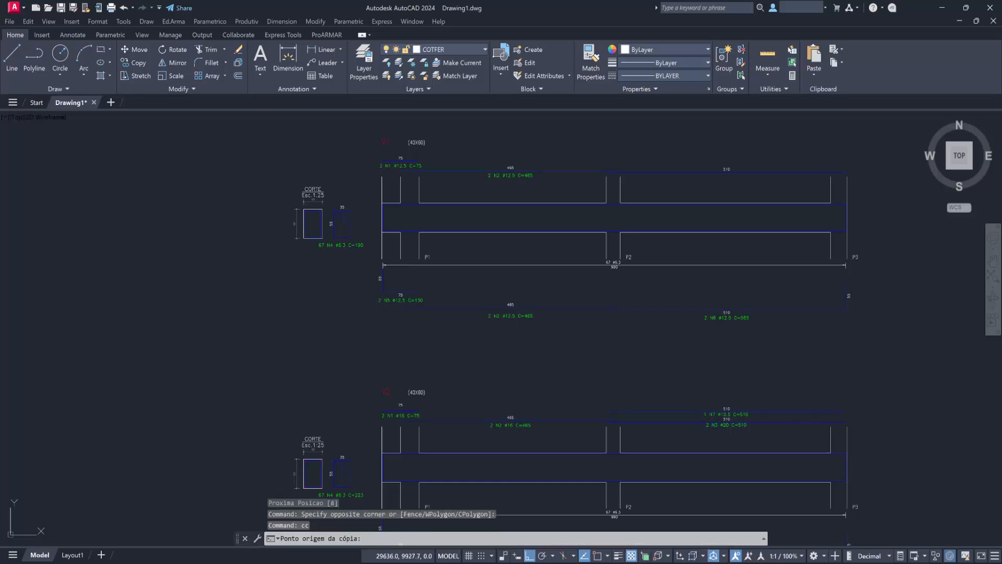
click(857, 401)
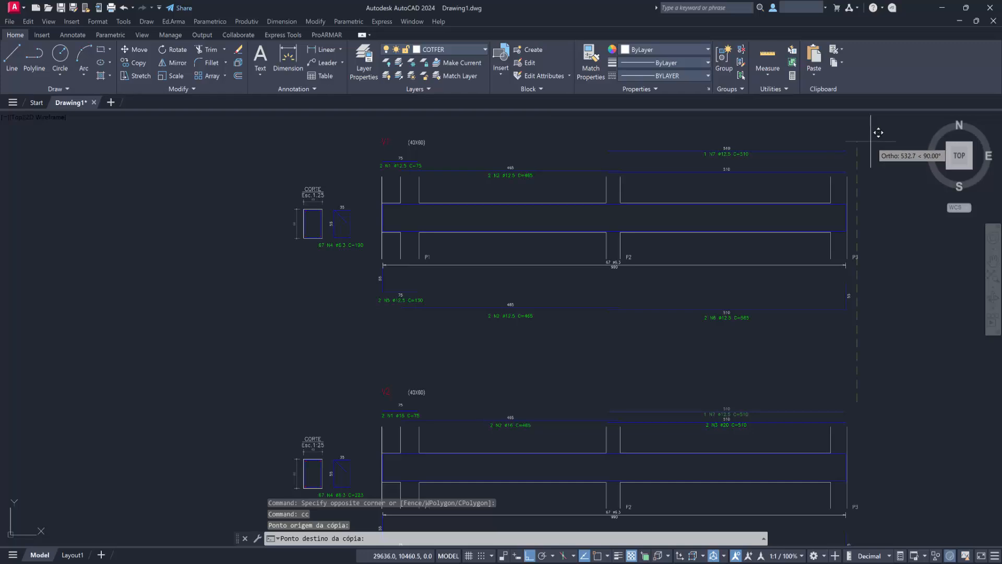
middle_drag(881, 134, 874, 183)
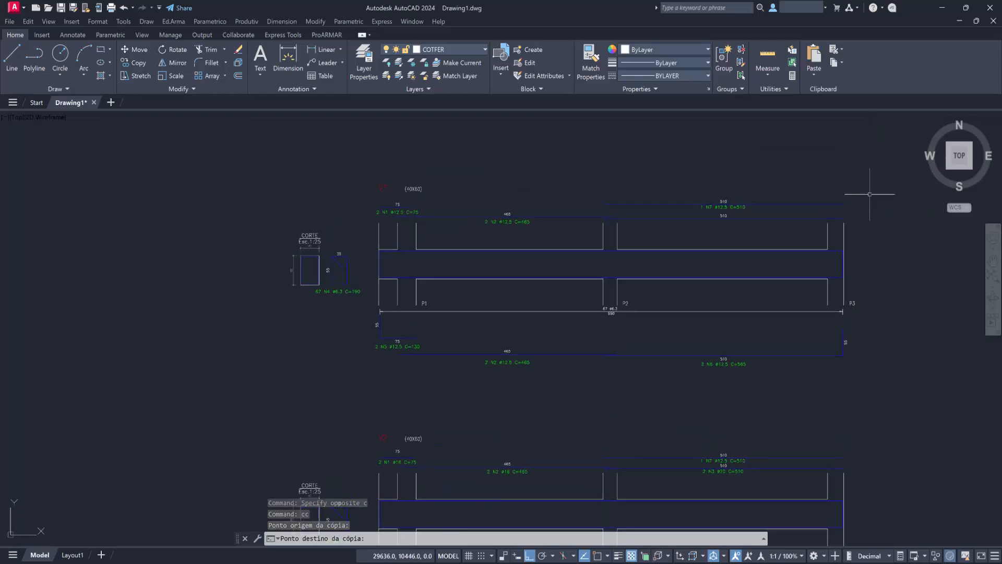
click(857, 194)
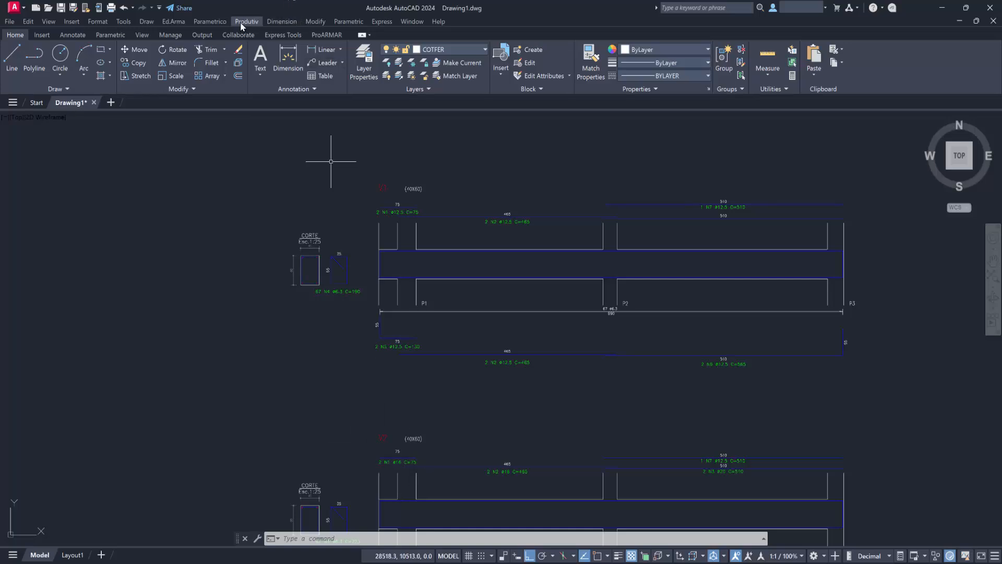
Start Reconhece Detalhe Genérico with layers TEXTO_FERRO, 220 and COTFER, text lengths kept, no scale adjustment, and convention N, %%C, C/, C=.
click(178, 23)
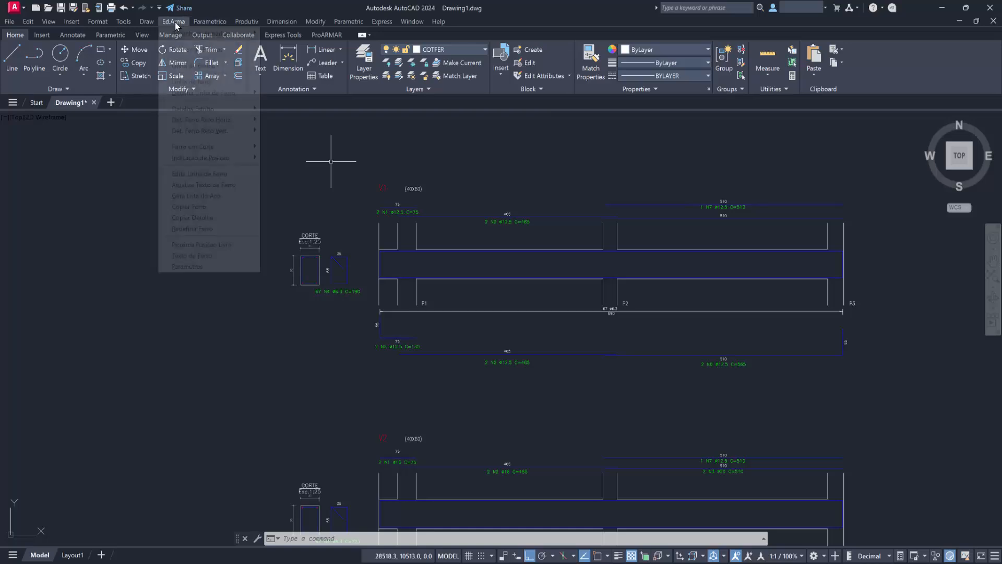
mouse_move(191, 36)
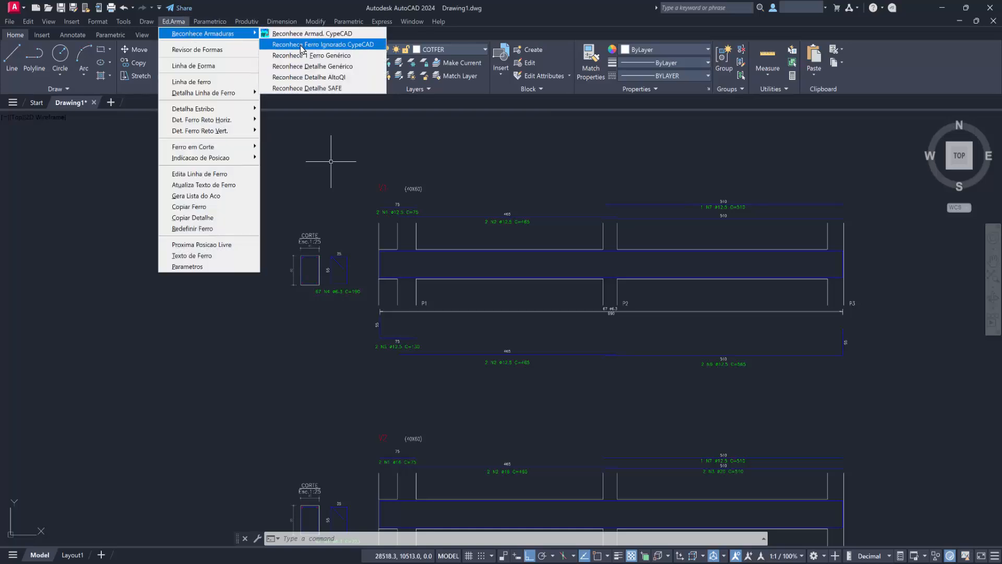
click(298, 67)
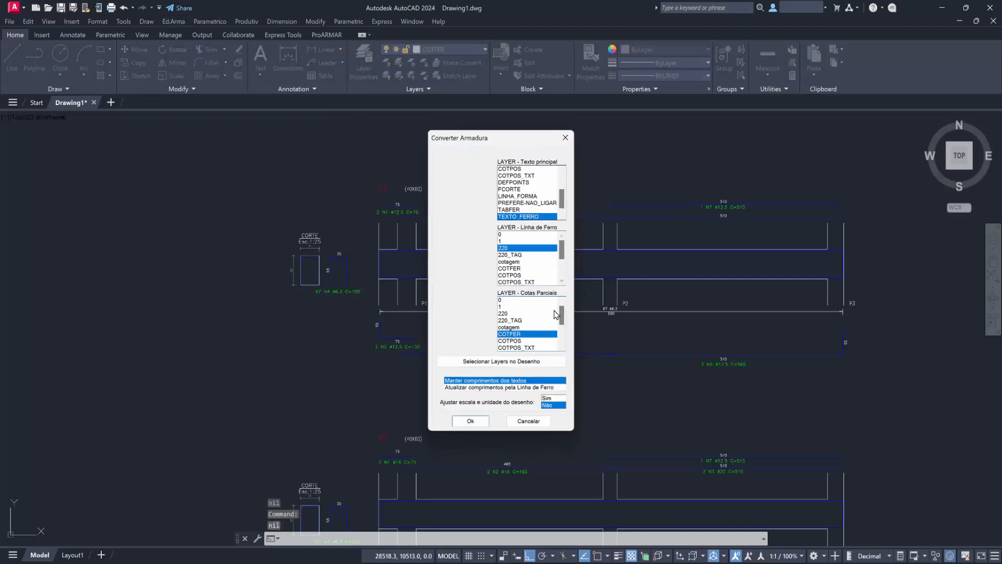
click(470, 421)
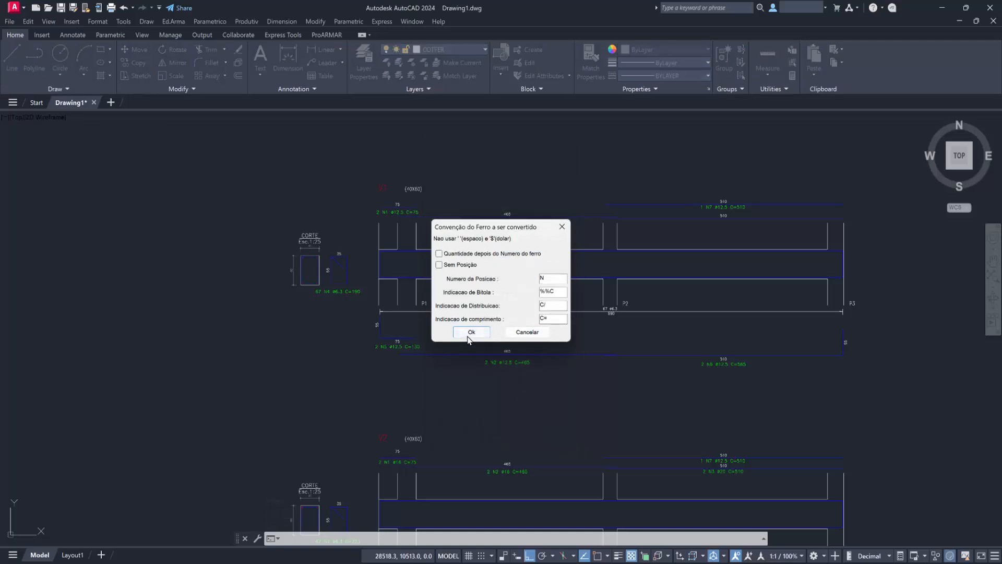
click(470, 332)
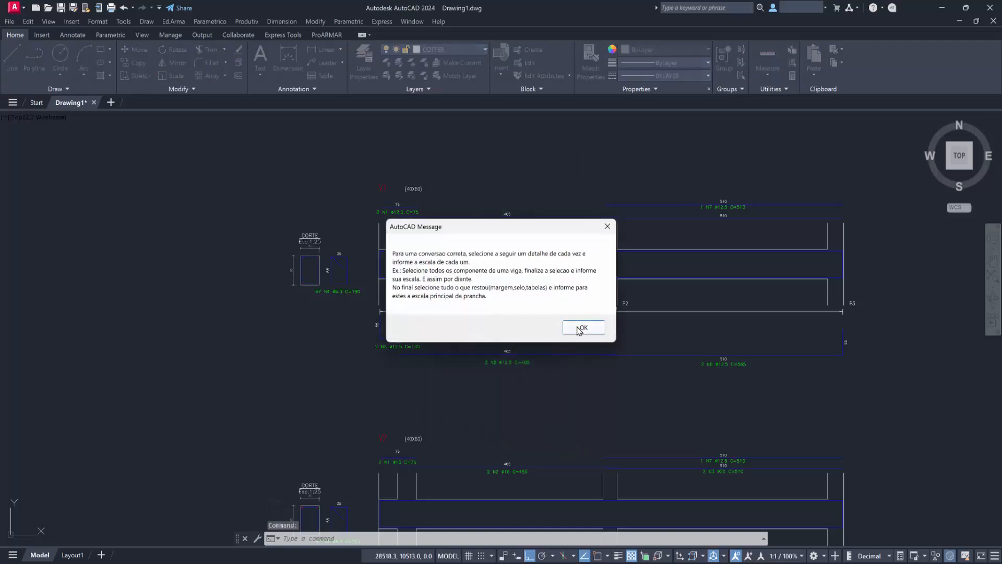
click(578, 327)
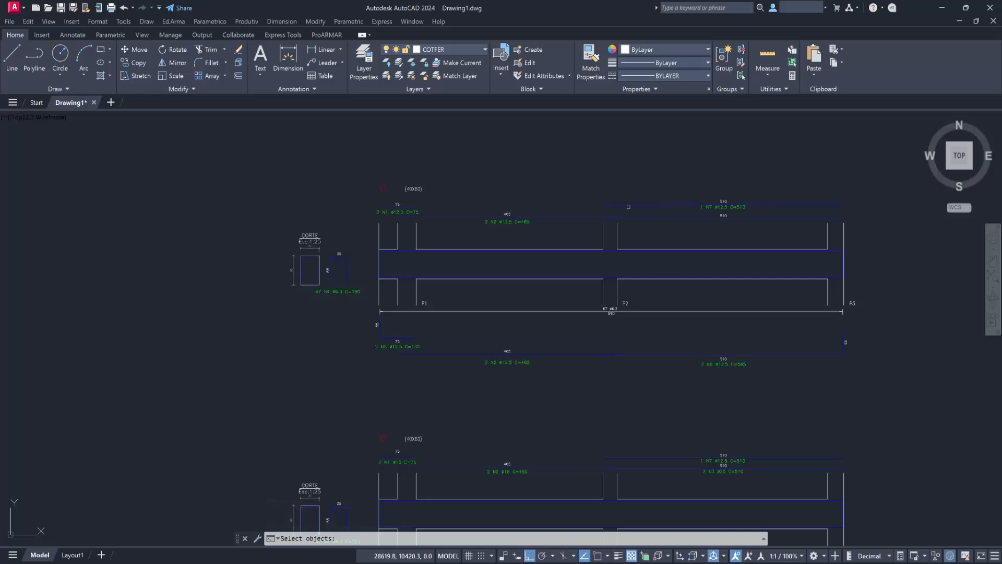
Recognize the whole V1 detail including its N7 bar, with V1 as title, detail and stirrup scales 25, and 1 repetition.
click(260, 148)
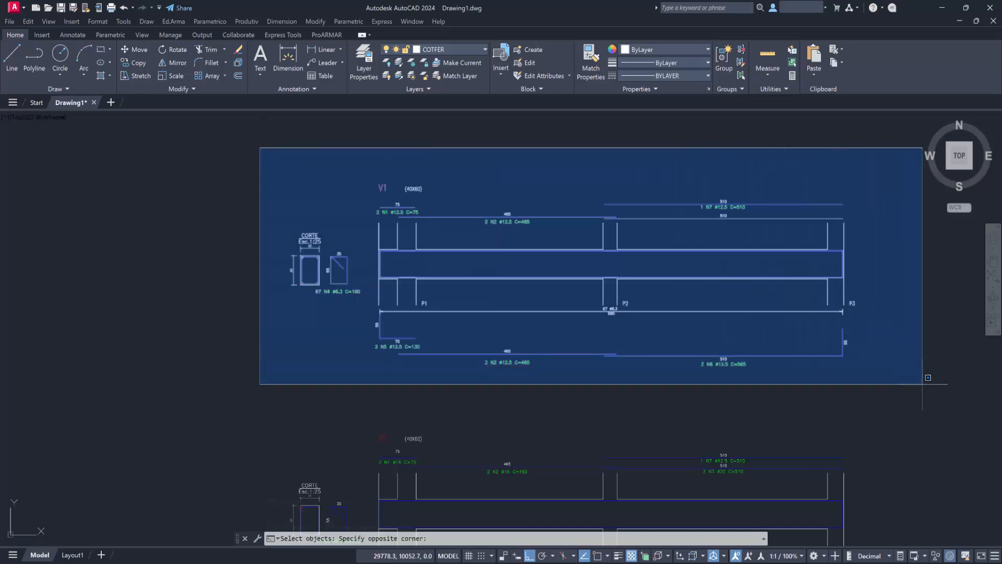
click(900, 393)
click(900, 393)
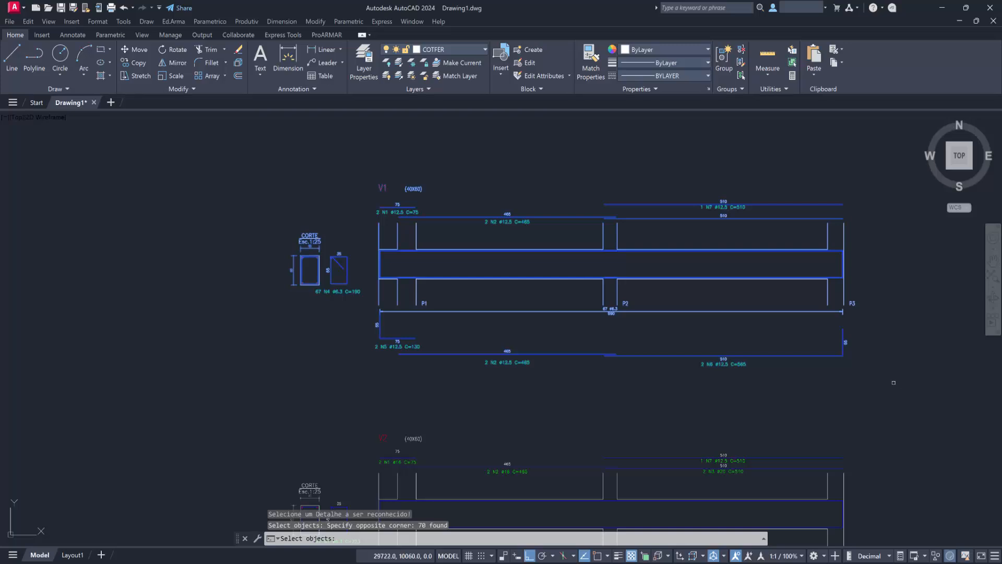
key(Return)
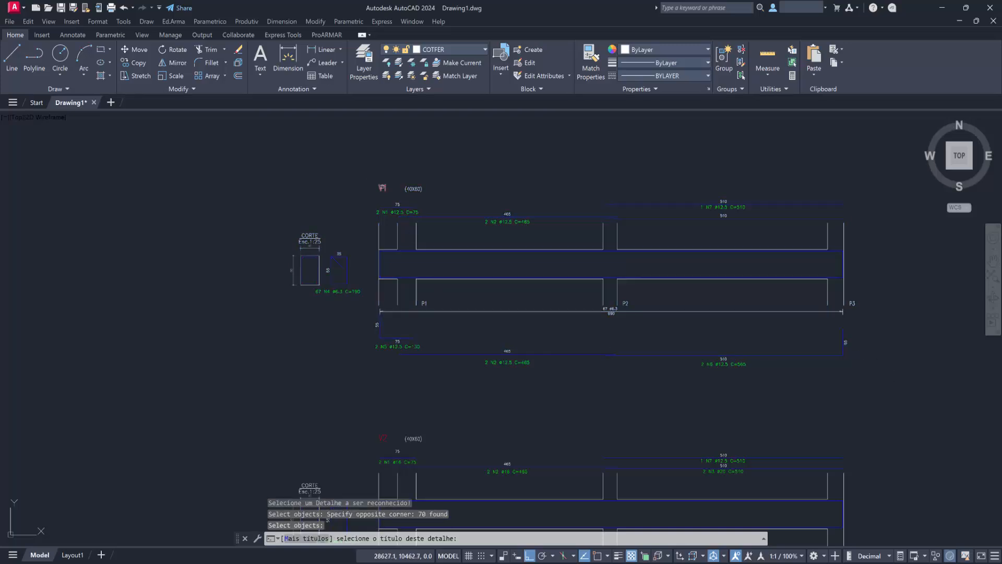
click(382, 188)
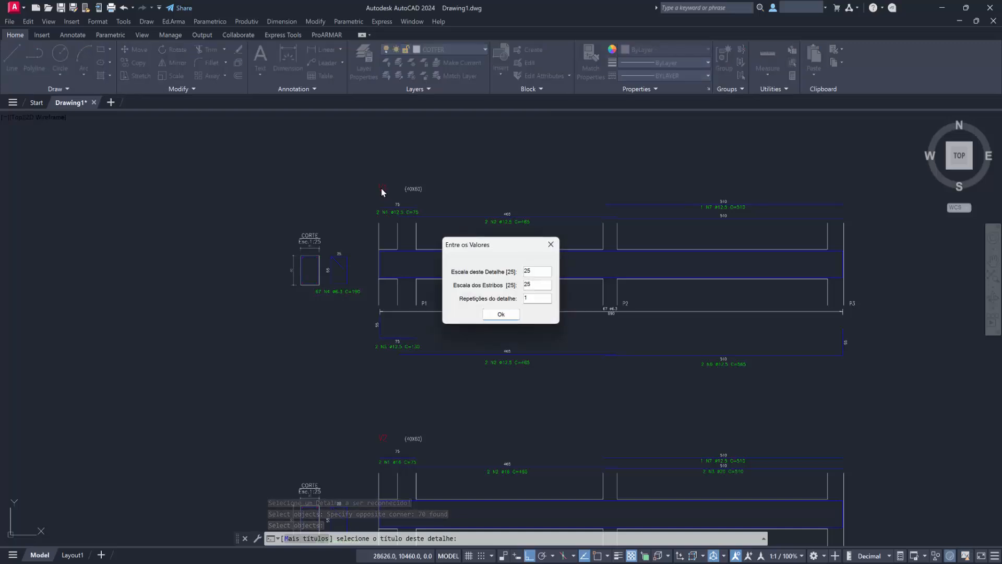
click(500, 316)
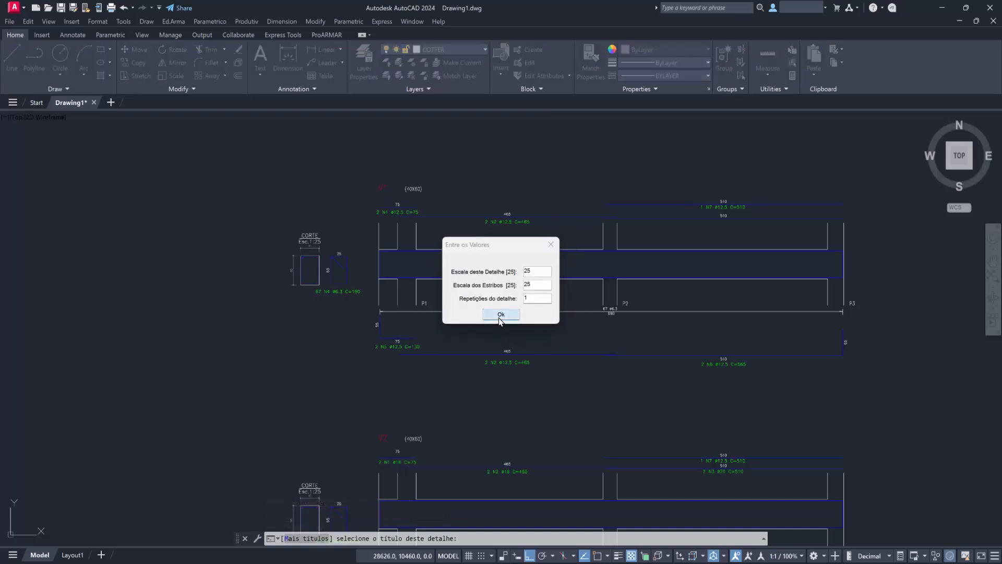
key(Return)
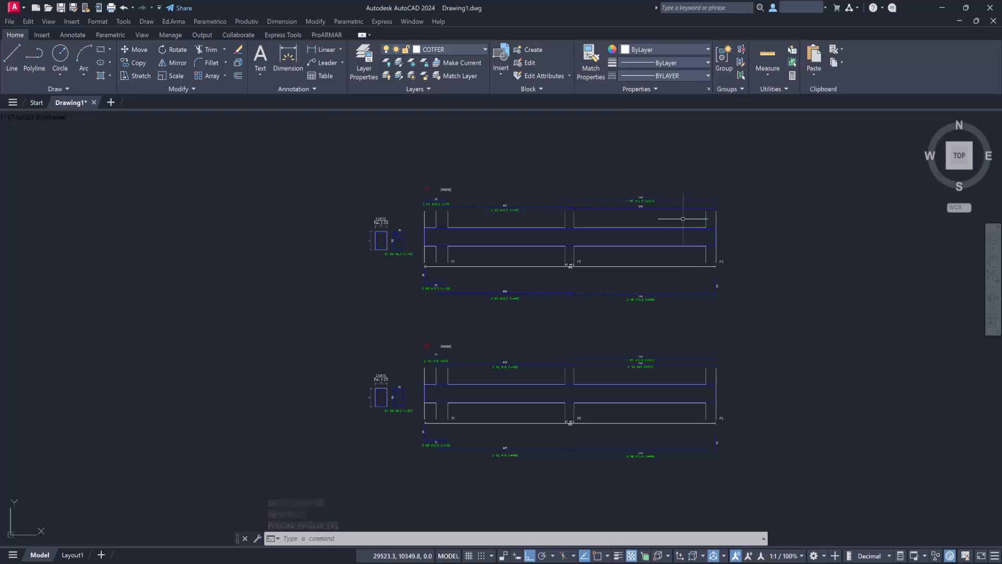
Set the bitola of V1's upper N7 bar to 20, keeping Atualizar indicações enabled.
scroll(666, 203, up, 2)
double_click(670, 197)
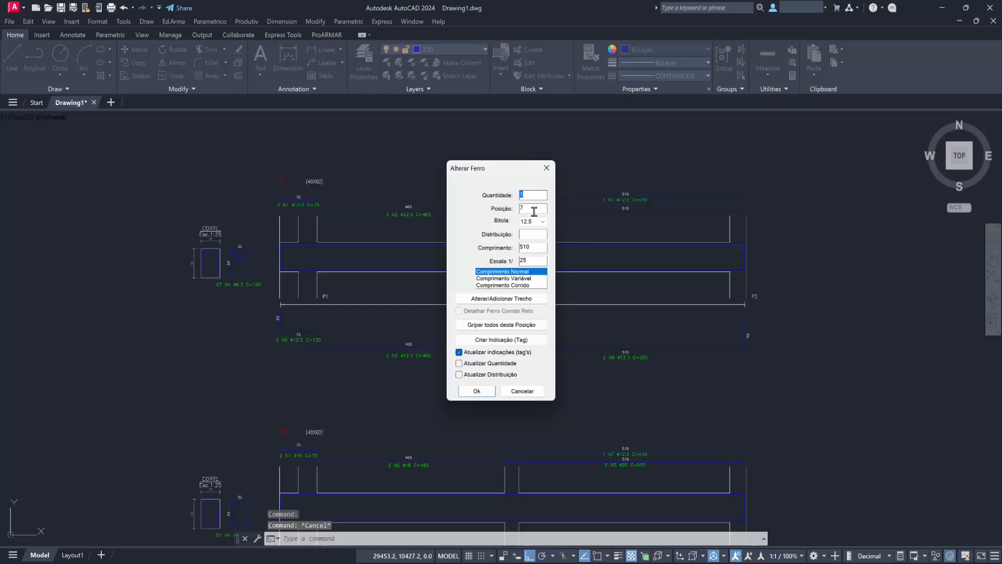
click(542, 222)
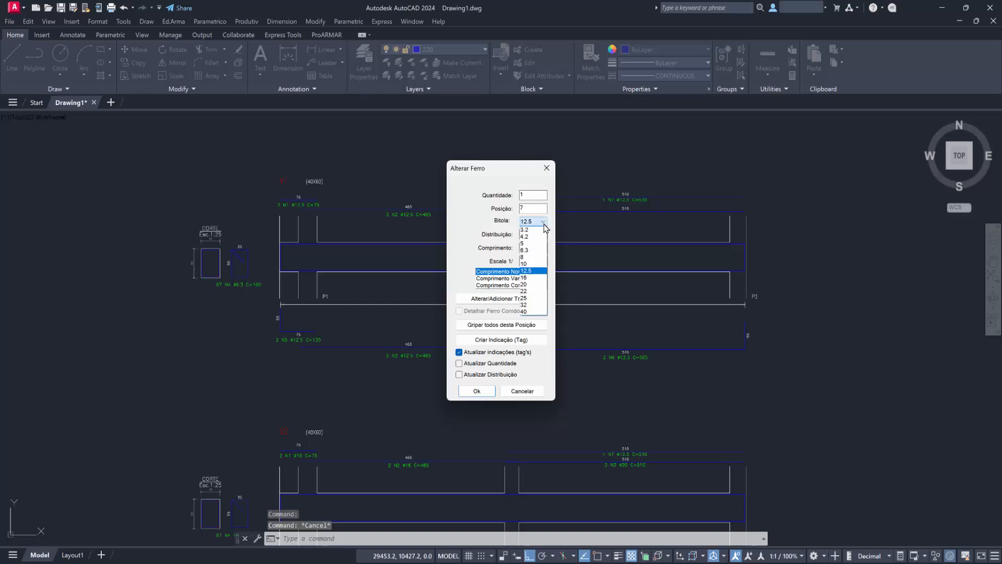
click(526, 286)
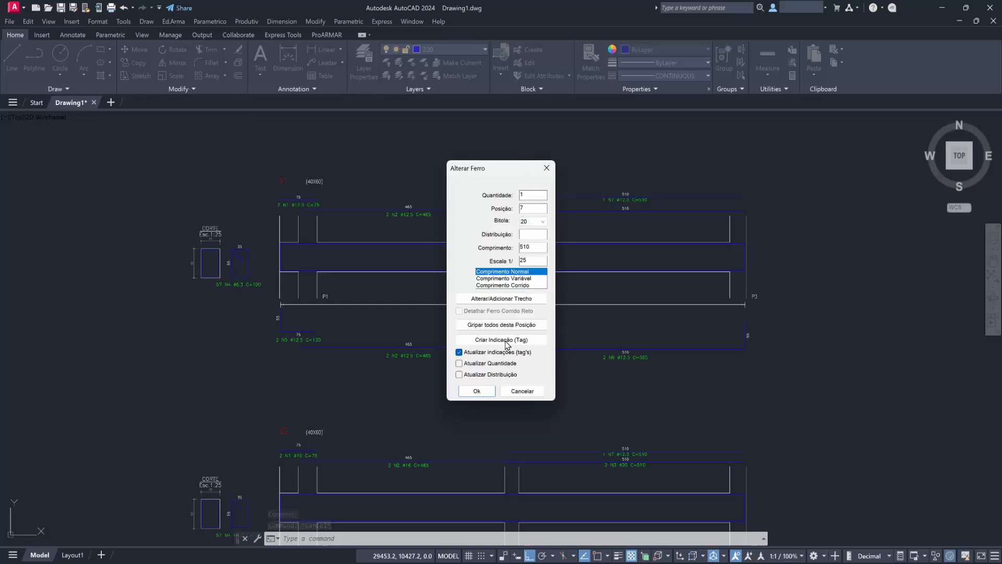
click(476, 391)
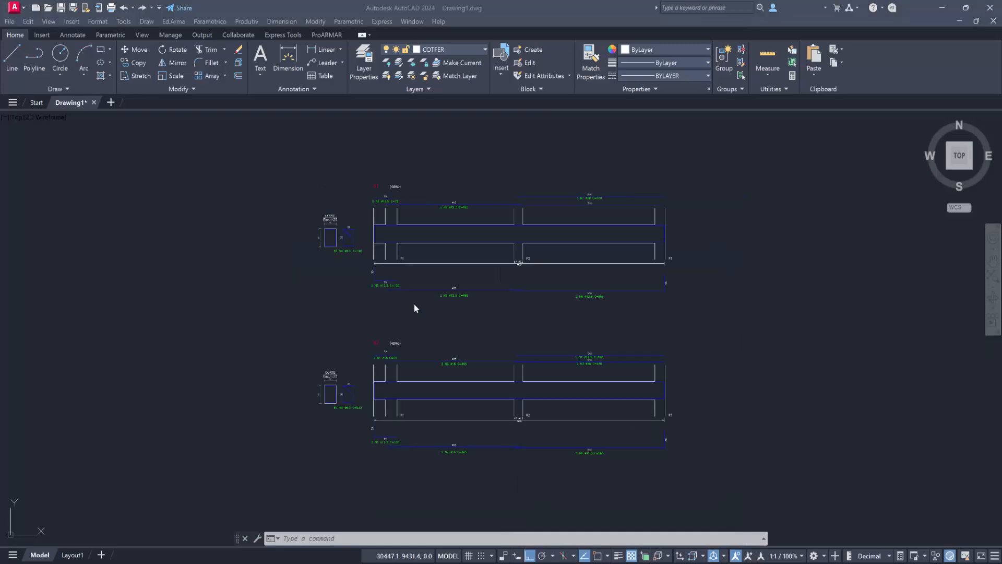
Renumber the positions of the whole V1 detail from 101 with Automática por Localização, Contínua numbering and Igualar Ferros iguais.
click(452, 151)
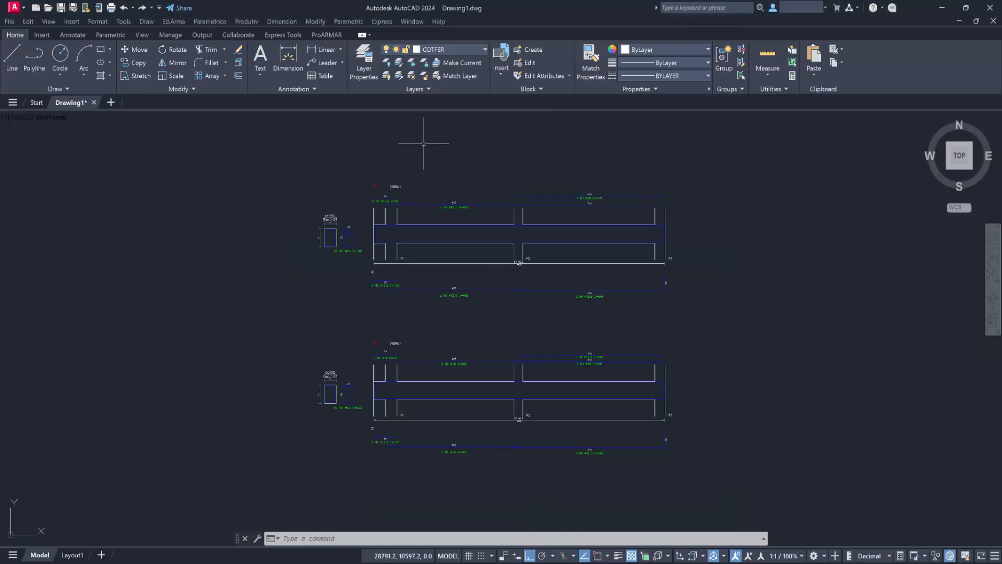
click(244, 22)
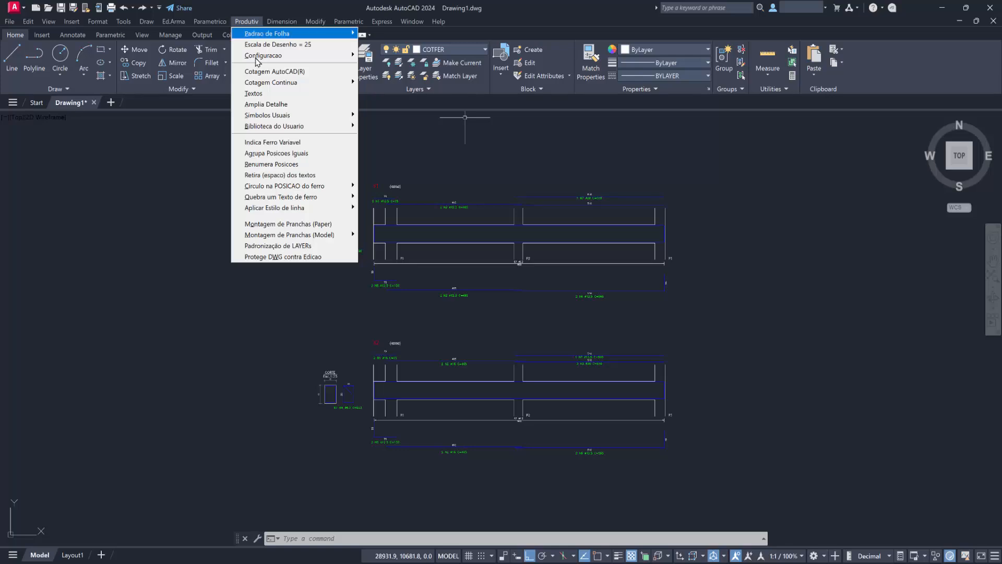
click(286, 167)
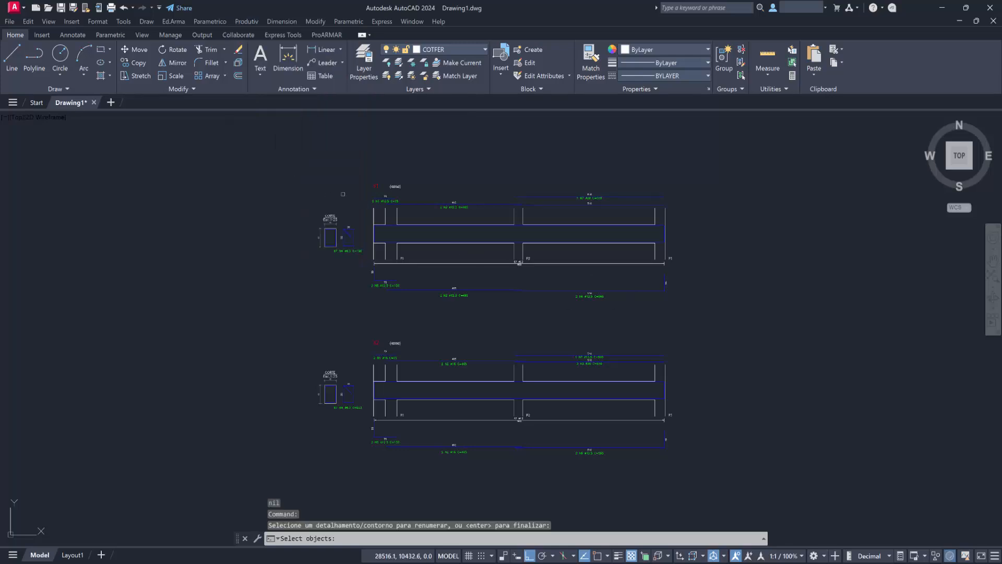
click(307, 159)
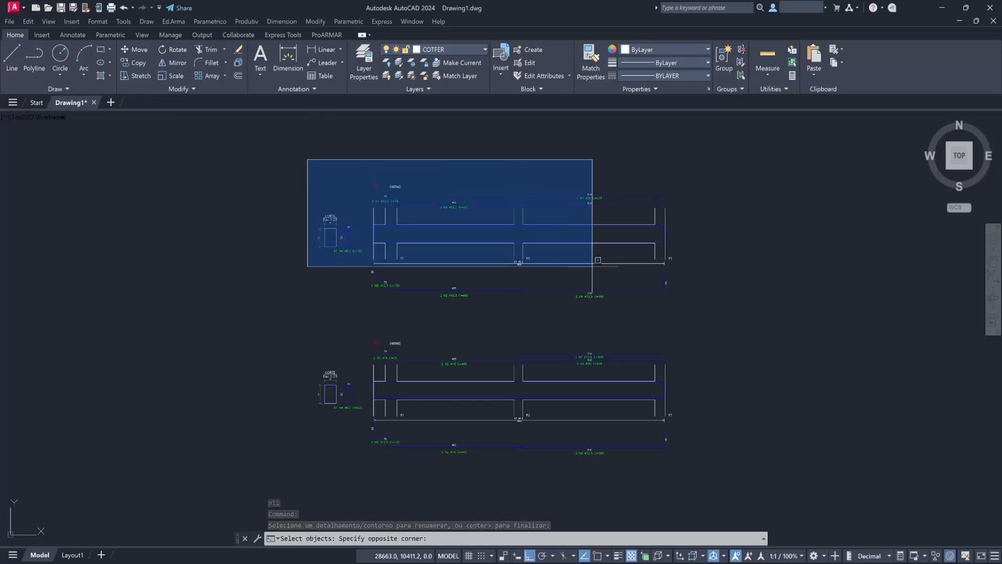
click(694, 316)
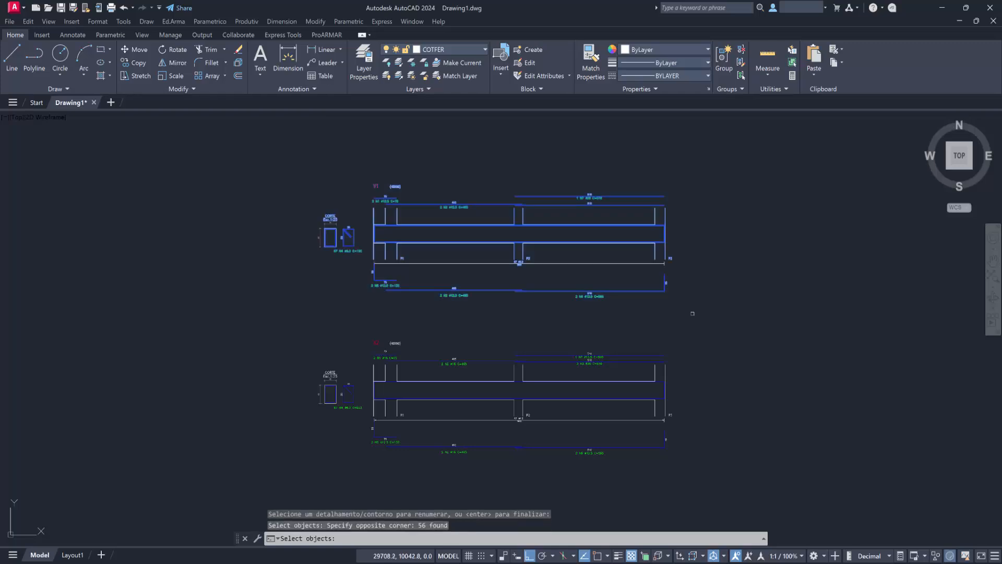
key(Return)
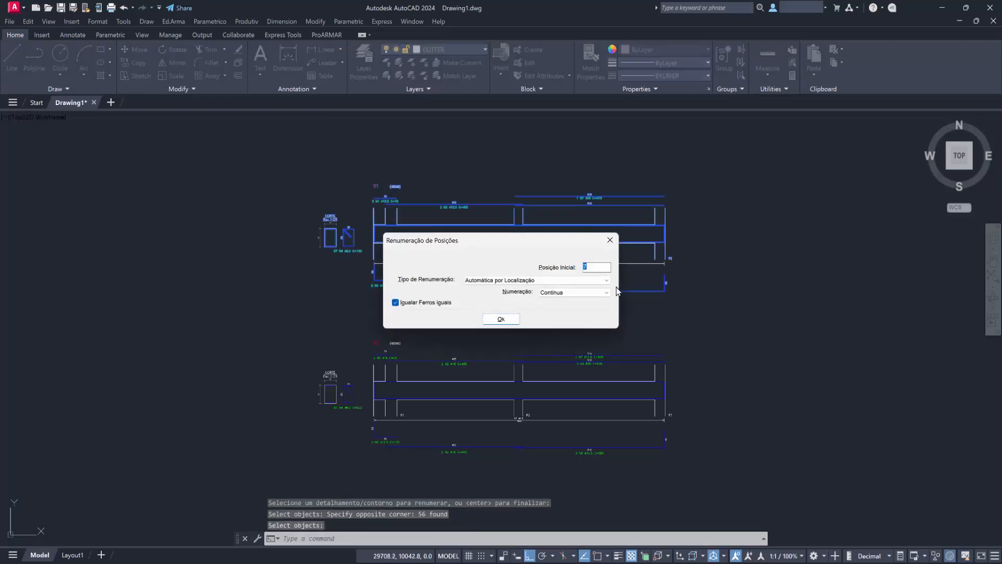
click(583, 262)
text(101)
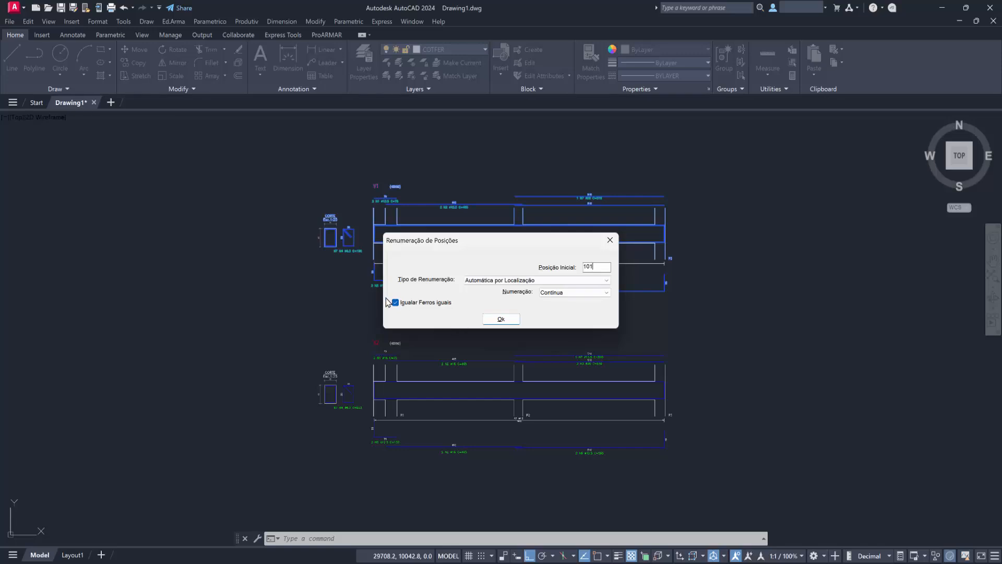
click(501, 319)
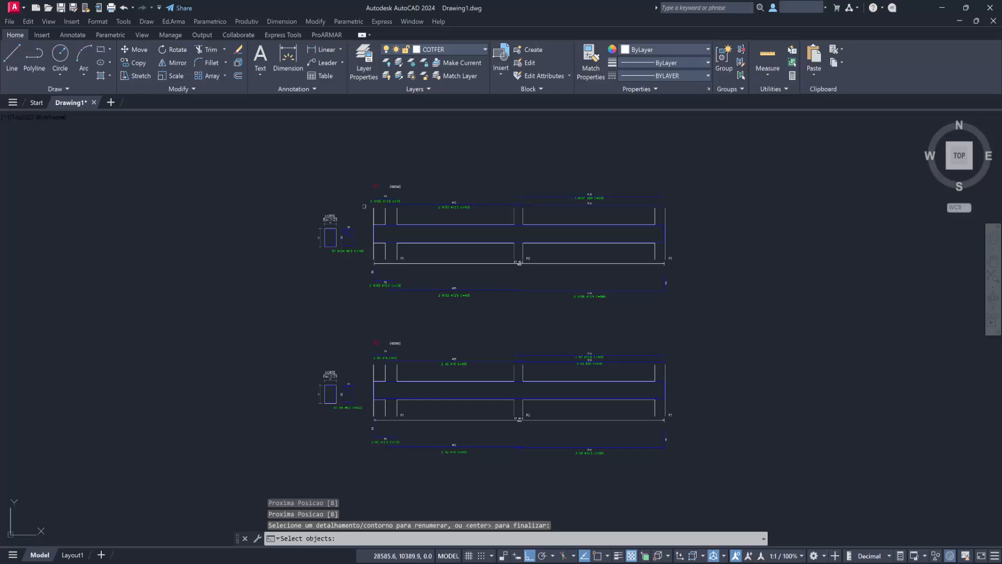
Renumber the positions of the whole V2 detail from 201 with Automática por Localização, Contínua numbering and Igualar Ferros iguais.
mouse_move(423, 363)
middle_down()
mouse_move(422, 291)
mouse_move(458, 351)
middle_up()
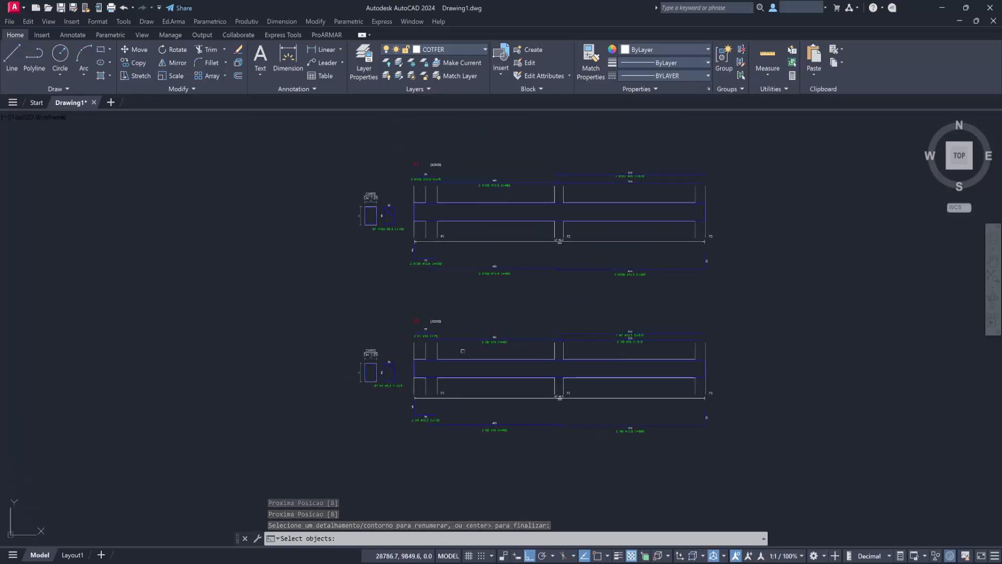
click(738, 310)
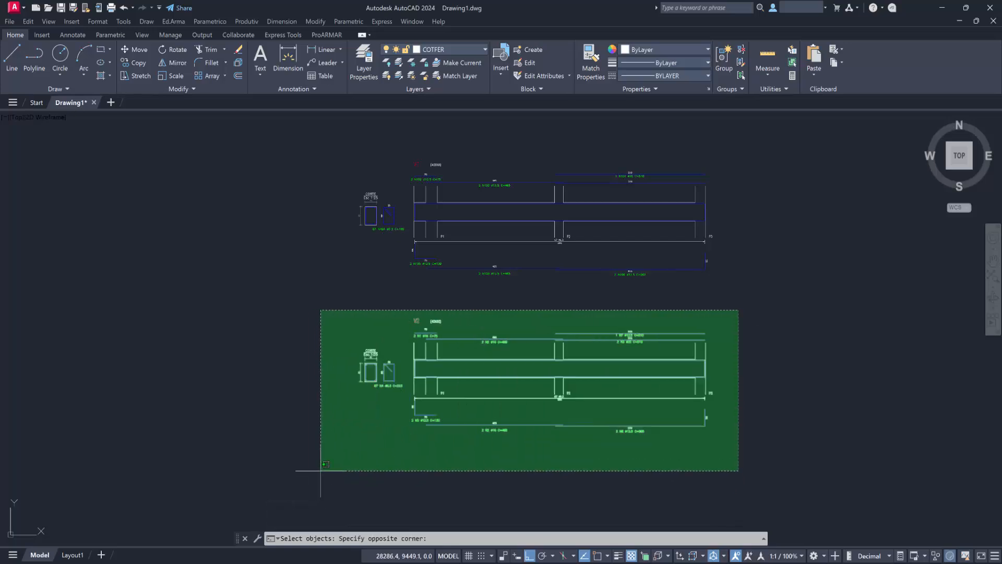
click(321, 470)
key(Return)
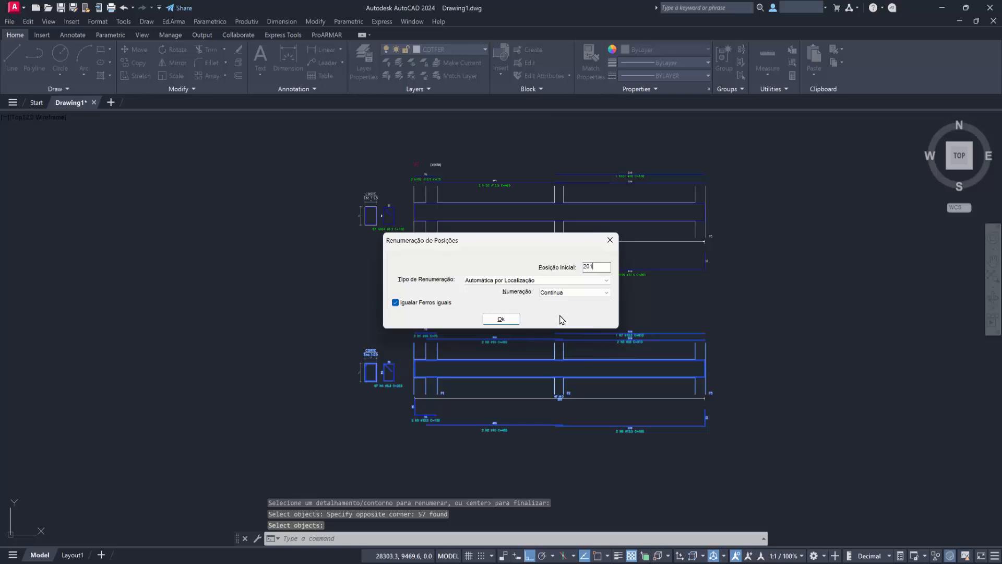
click(502, 319)
scroll(600, 303, up, 3)
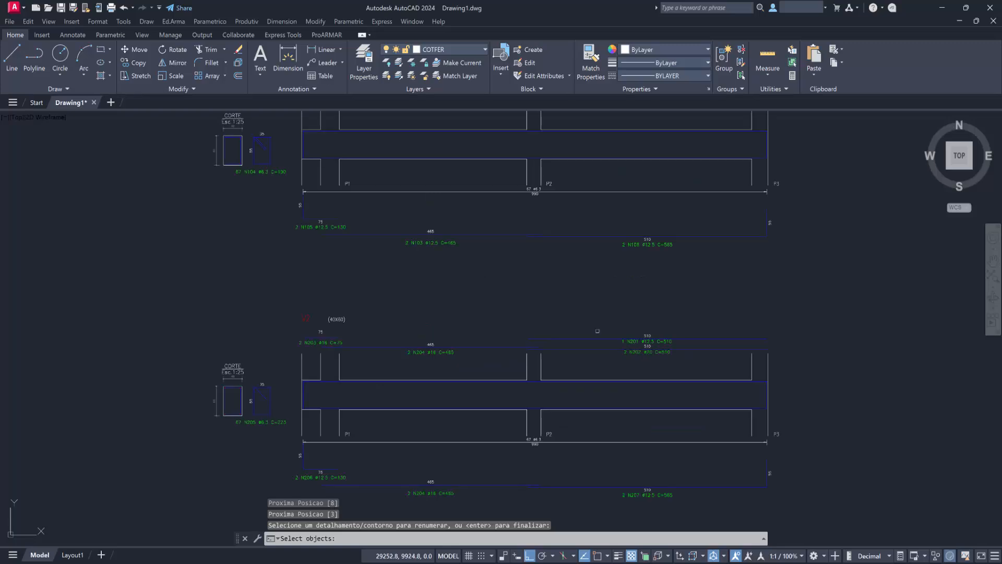
middle_drag(574, 357, 571, 313)
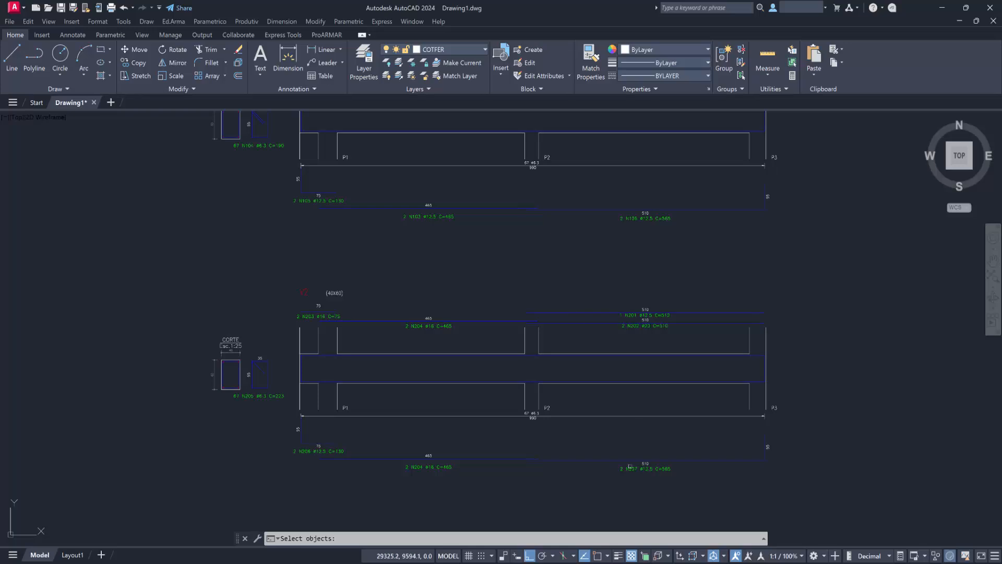
key(F9)
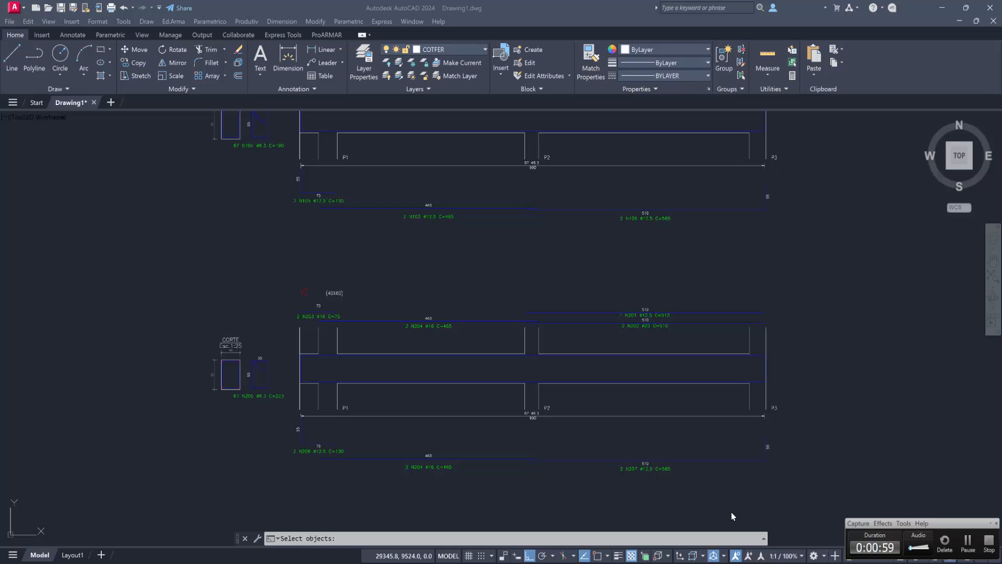
click(968, 543)
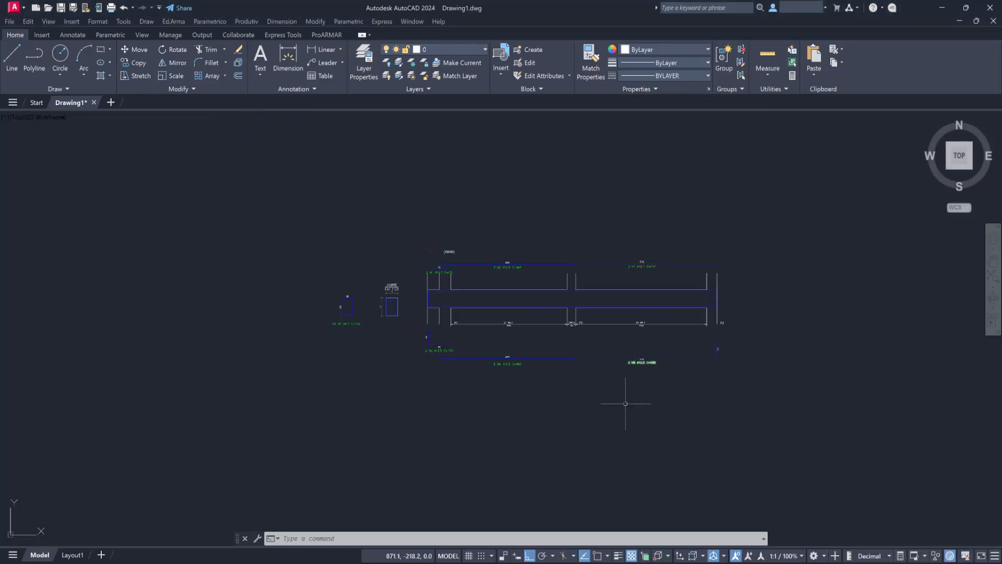
Turn off Double click editing in the user preferences of Options and apply the change.
scroll(577, 380, up, 2)
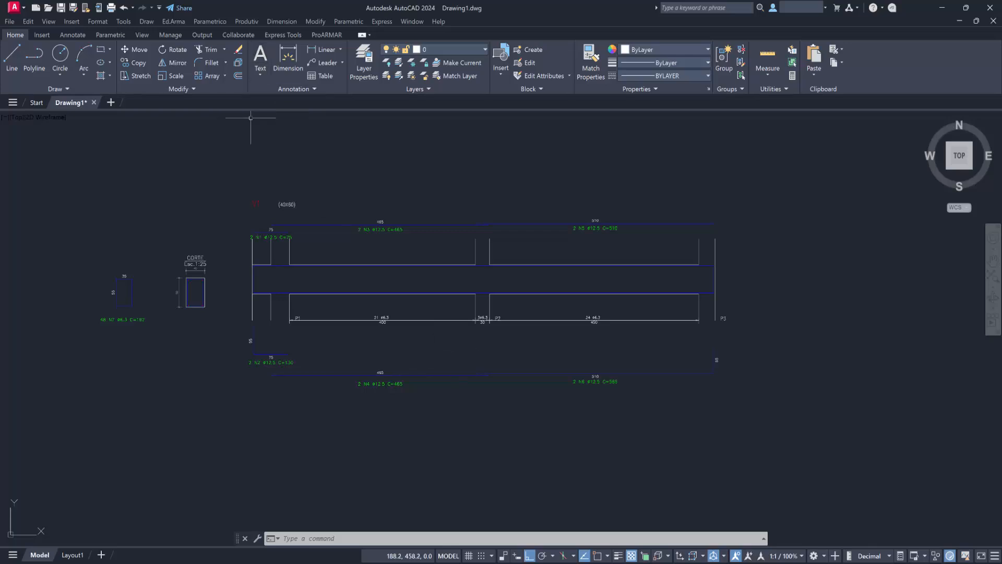
text(p)
key(Return)
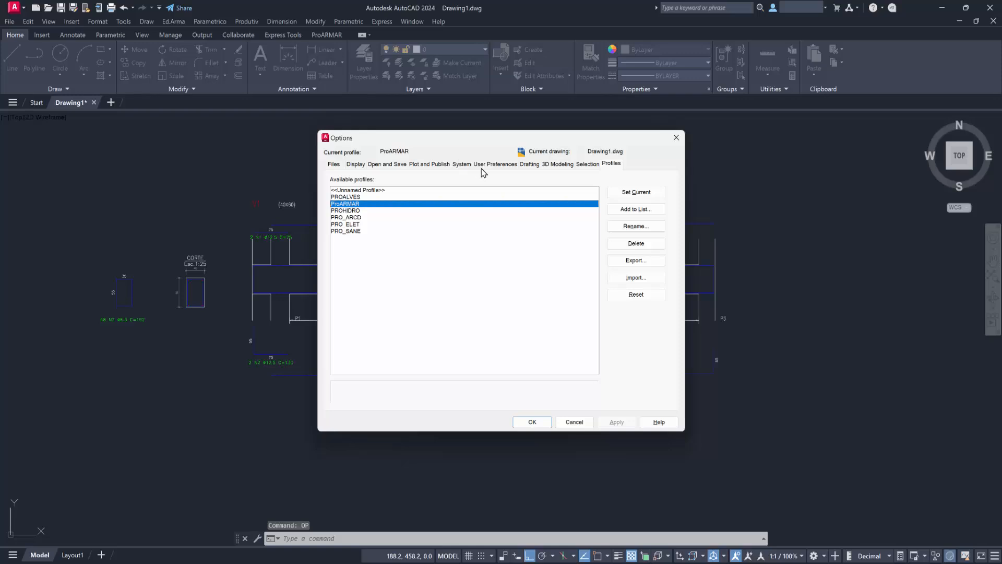
click(492, 164)
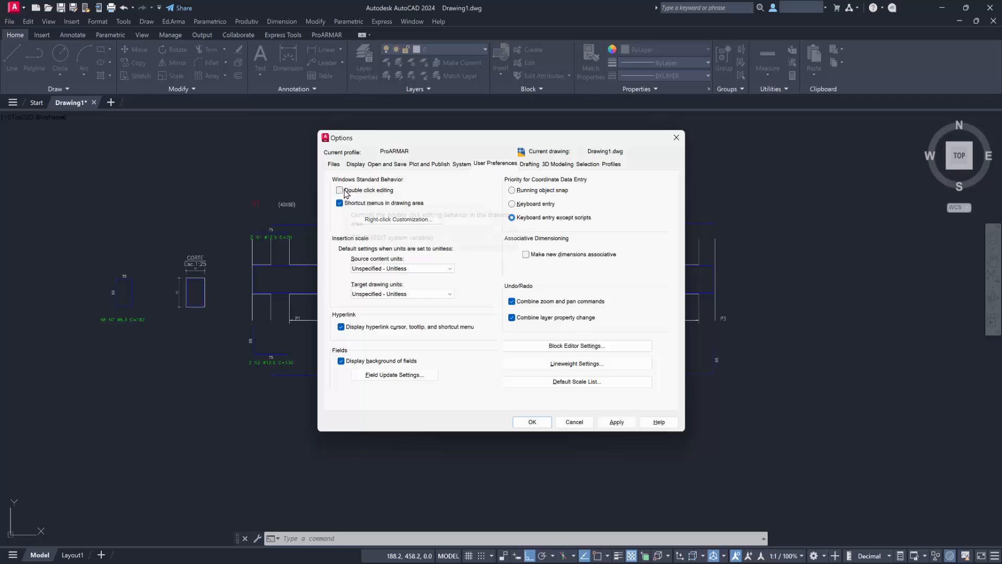
click(616, 421)
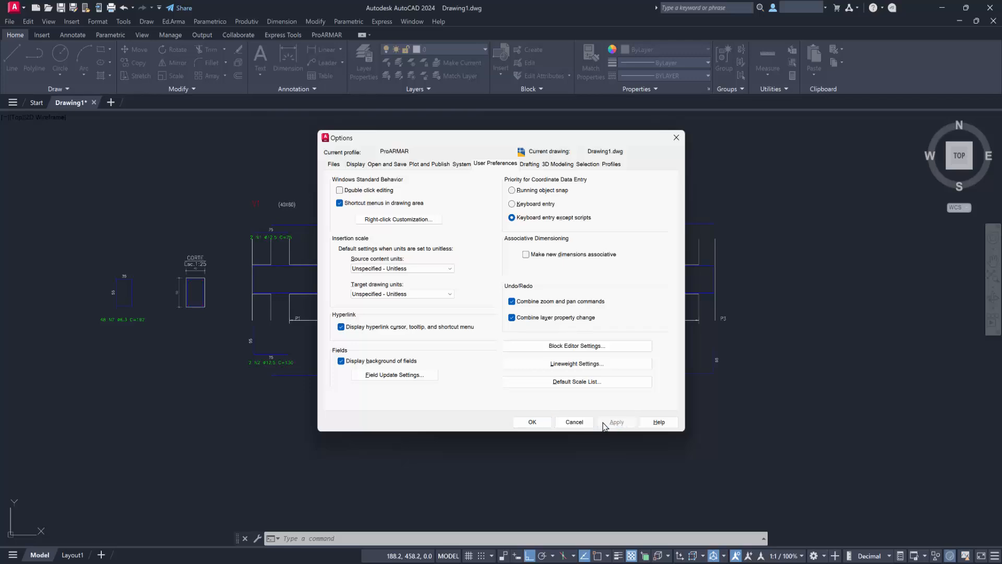
click(533, 422)
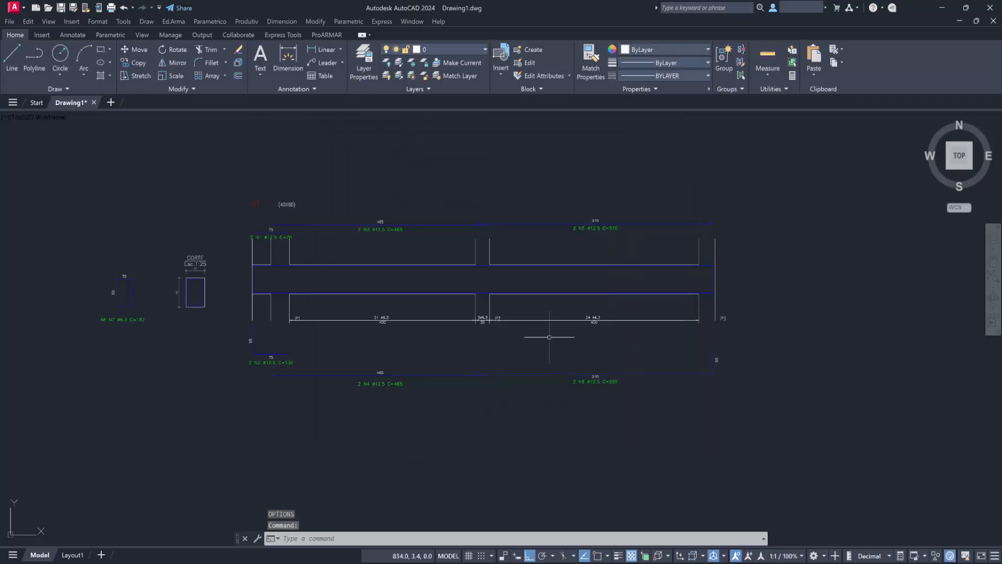
Erase the 3 Ø6.3 stirrup distribution across column P2, including its text, dimension line and leftover arrowheads.
middle_drag(454, 297, 673, 336)
scroll(626, 347, up, 2)
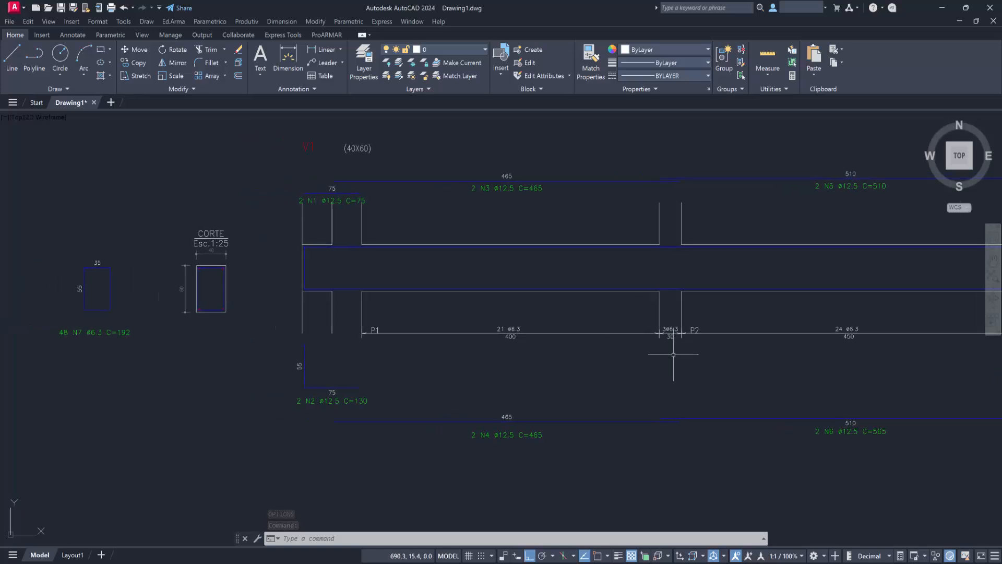
click(673, 345)
click(667, 323)
click(666, 323)
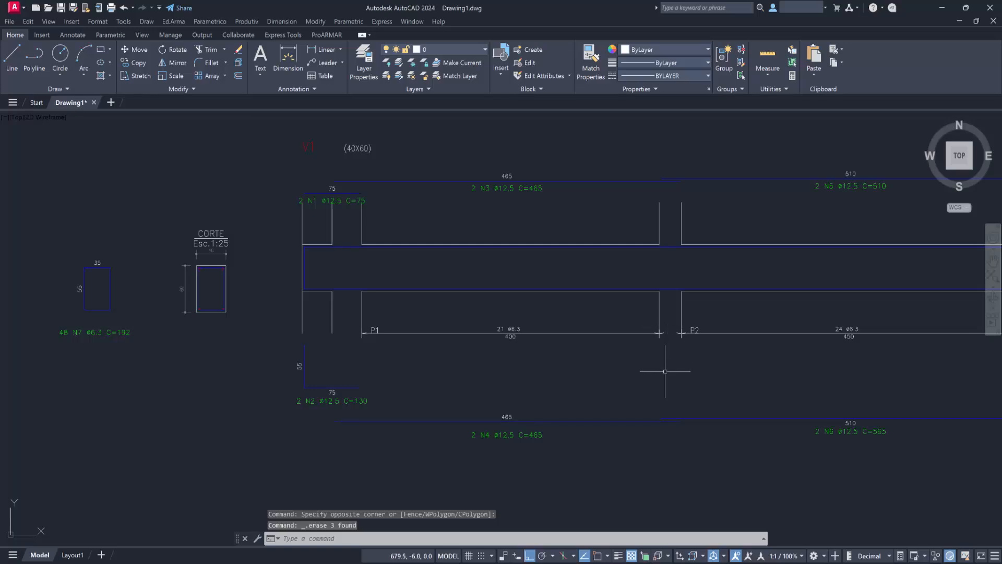
scroll(671, 331, up, 2)
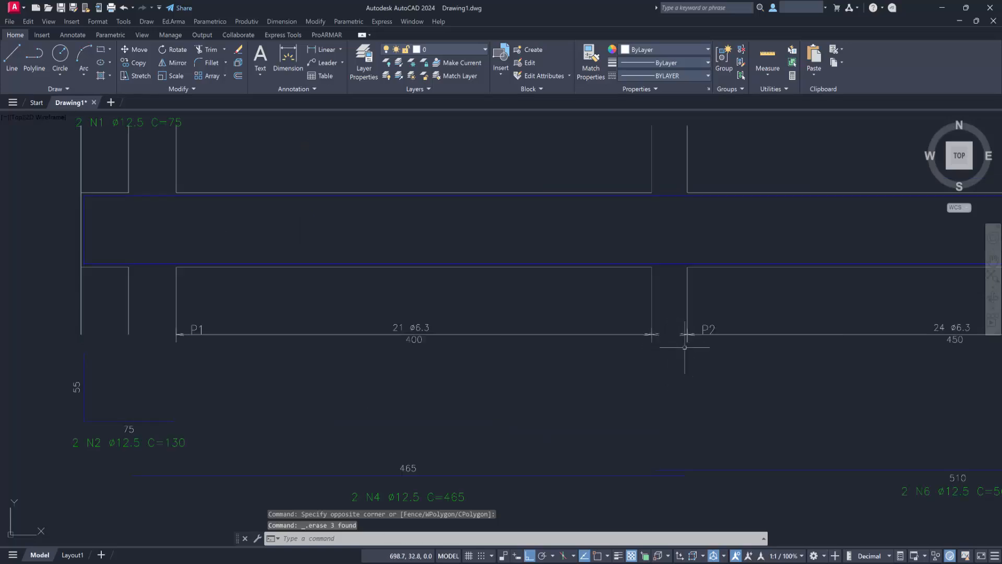
click(685, 347)
click(653, 315)
key(Delete)
scroll(656, 334, down, 4)
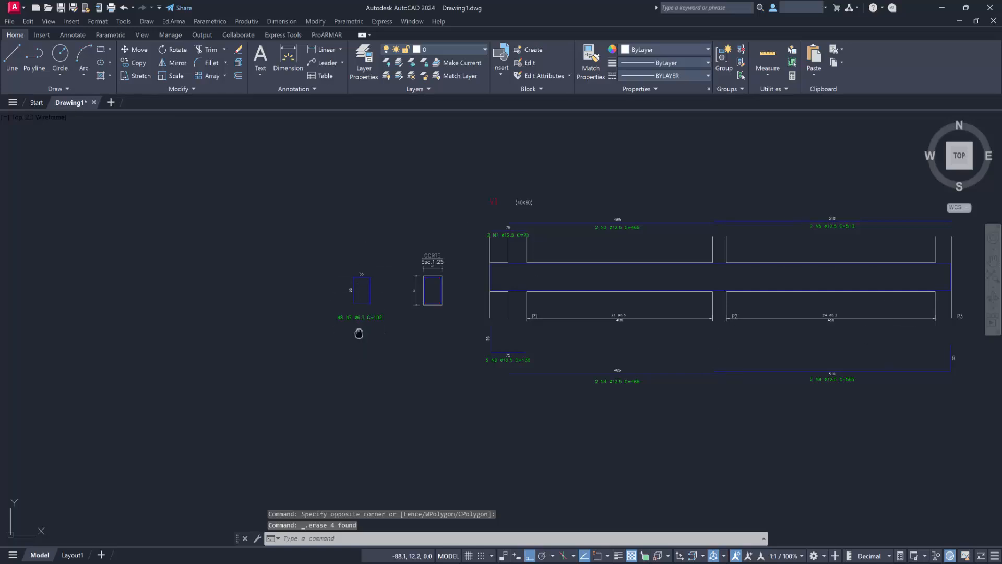
Set the quantity of the N7 Ø6.3 stirrups to 45, keeping Atualizar indicações enabled.
middle_drag(360, 331, 315, 343)
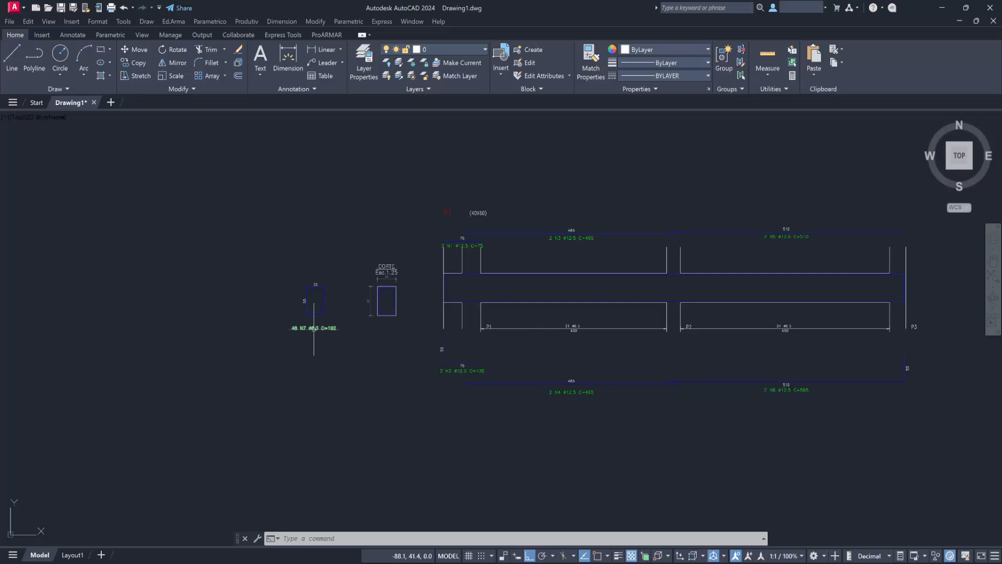
click(312, 328)
double_click(311, 328)
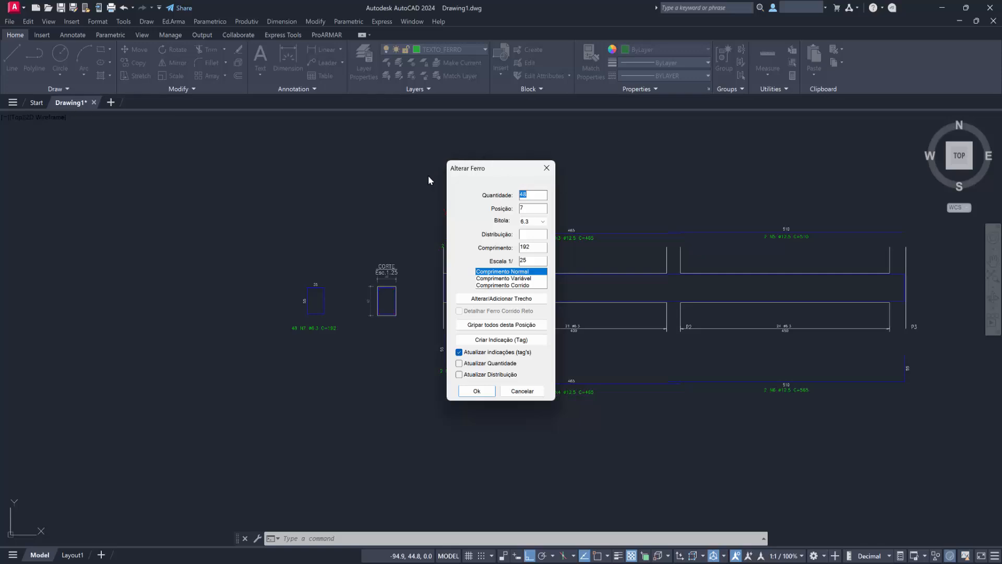
click(537, 195)
click(476, 392)
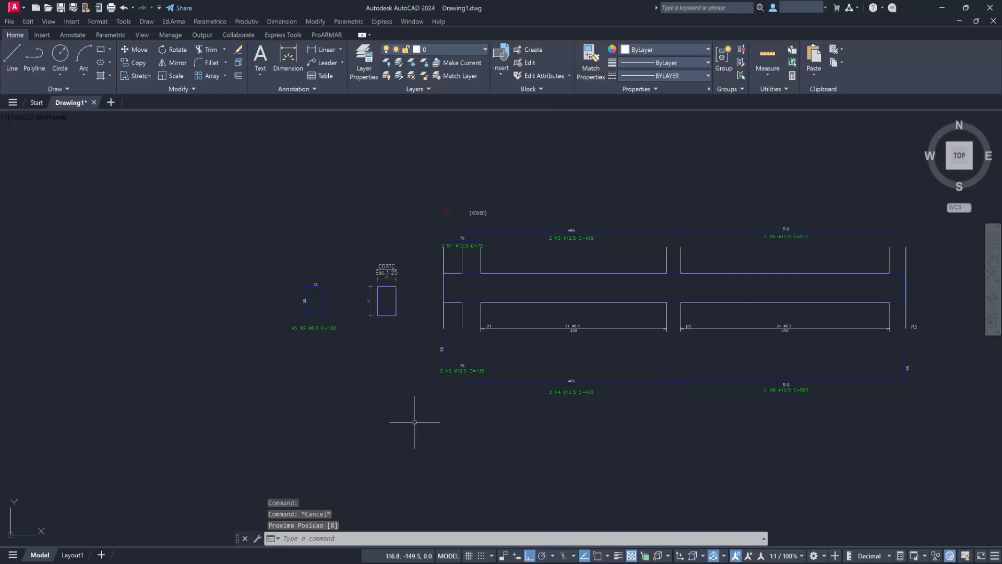
Turn on Double click editing in the user preferences of Options and accept the settings.
middle_drag(490, 418, 297, 419)
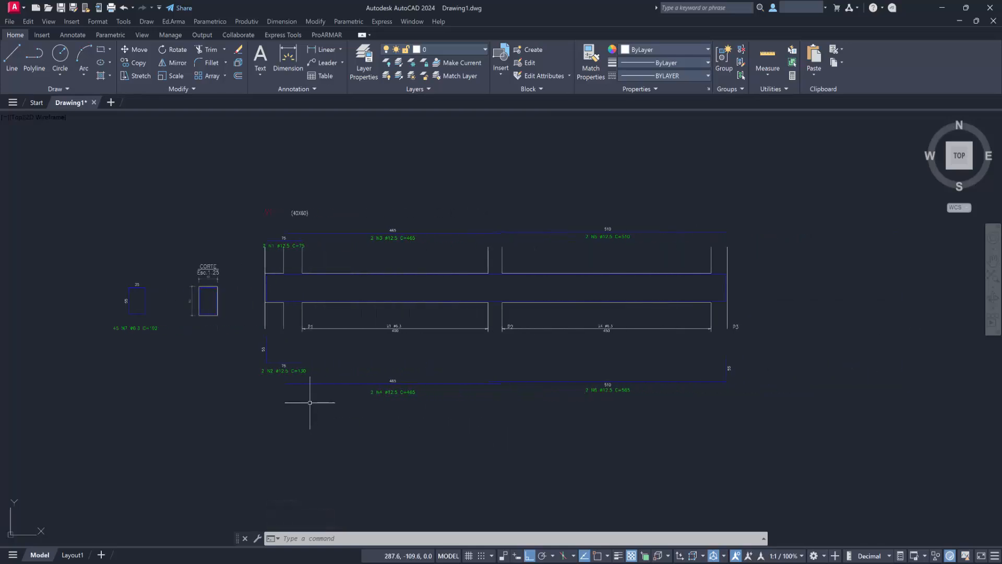
text(OP)
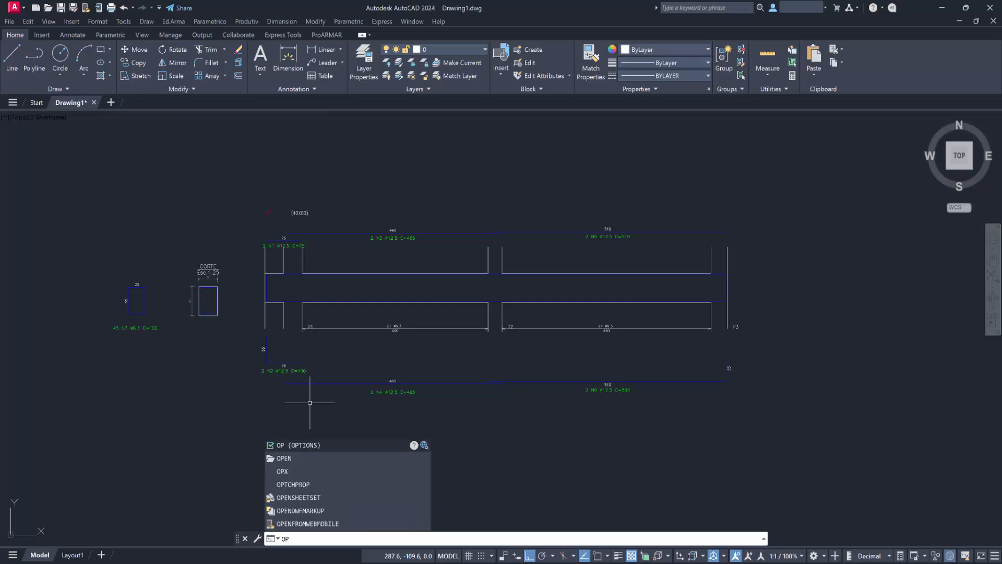
key(Return)
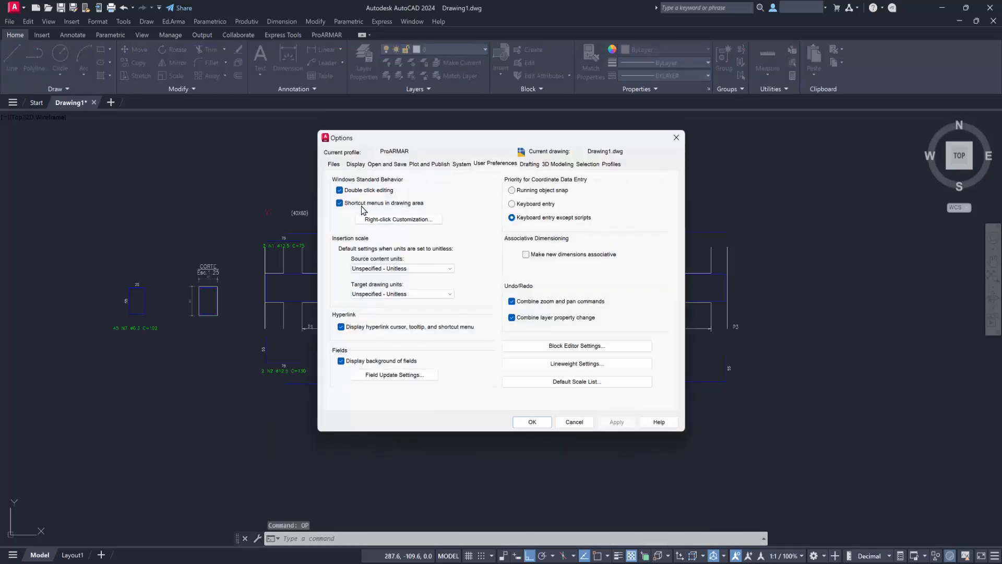
click(532, 422)
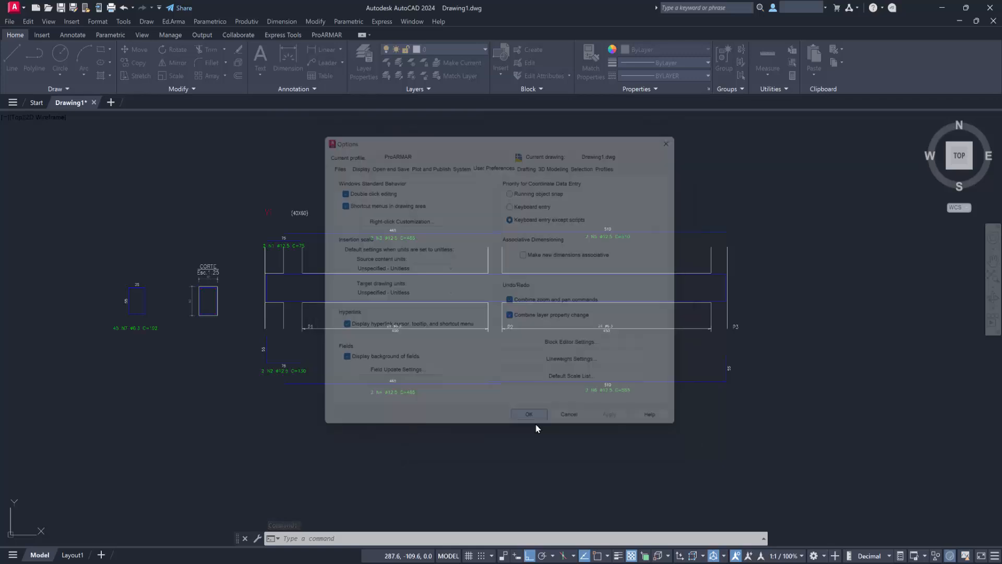
Set the Bitola of the N7 stirrups to 12.5, keeping Atualizar indicações enabled.
scroll(417, 361, down, 2)
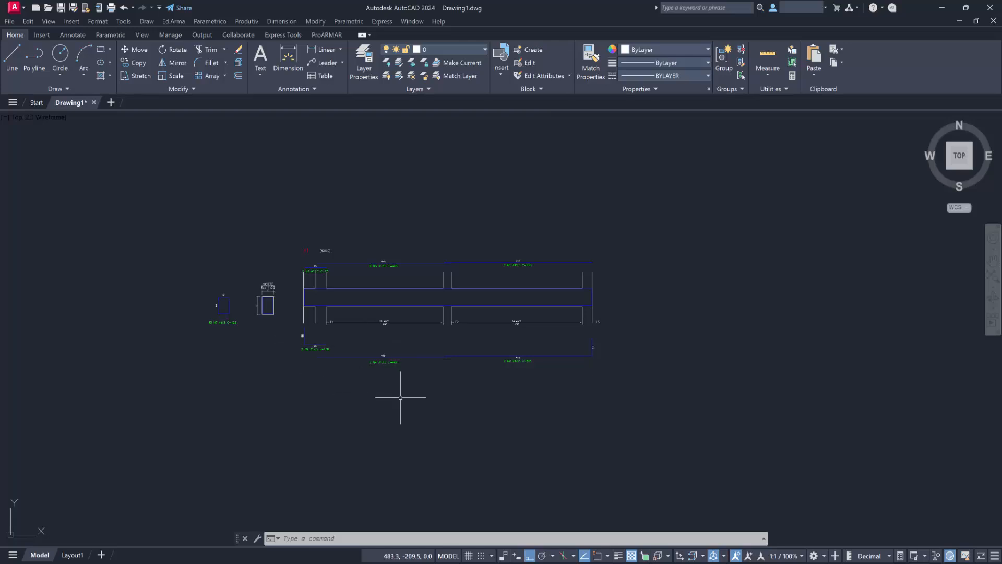
mouse_move(273, 384)
middle_down()
mouse_move(335, 340)
mouse_move(344, 395)
middle_up()
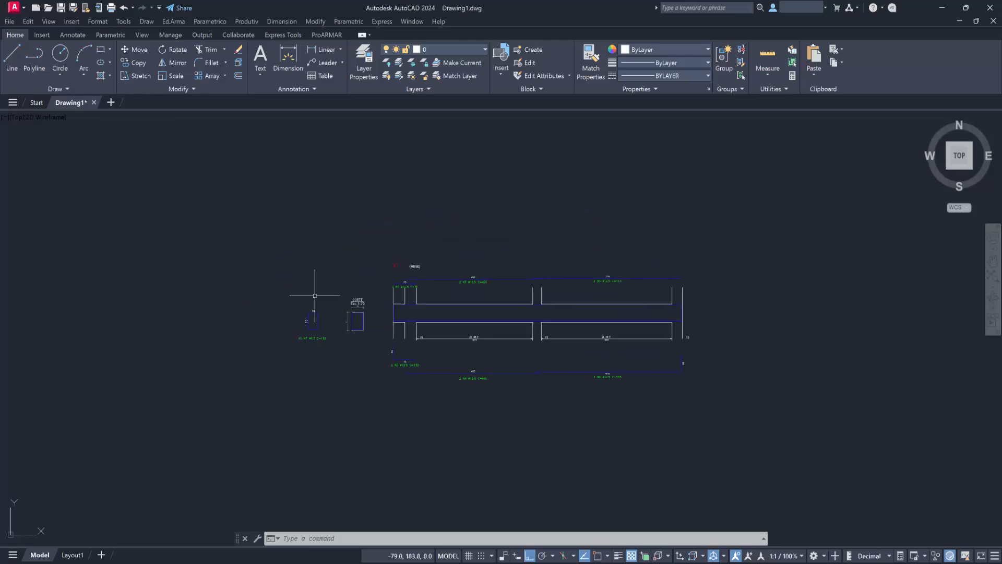
double_click(312, 338)
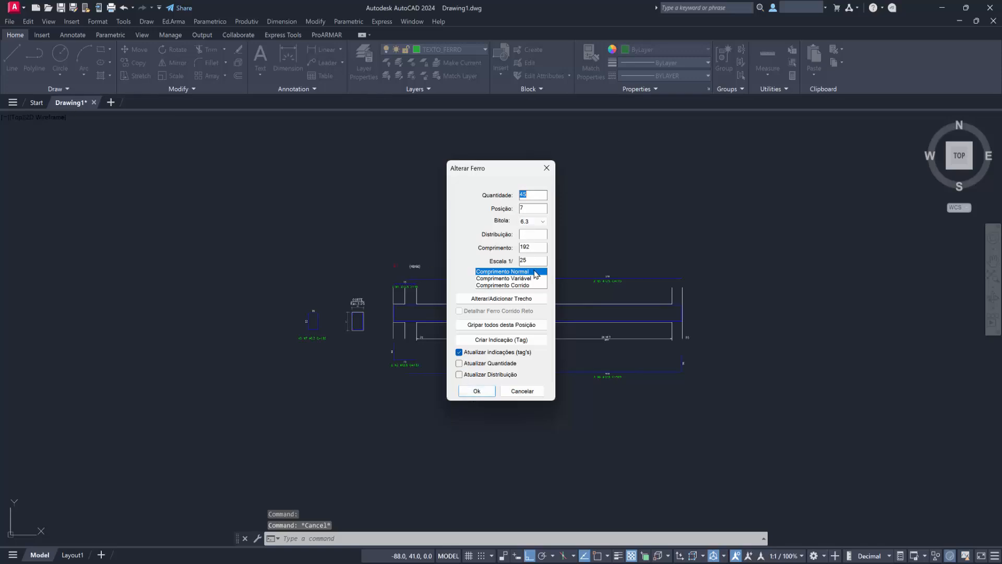
click(542, 223)
click(532, 270)
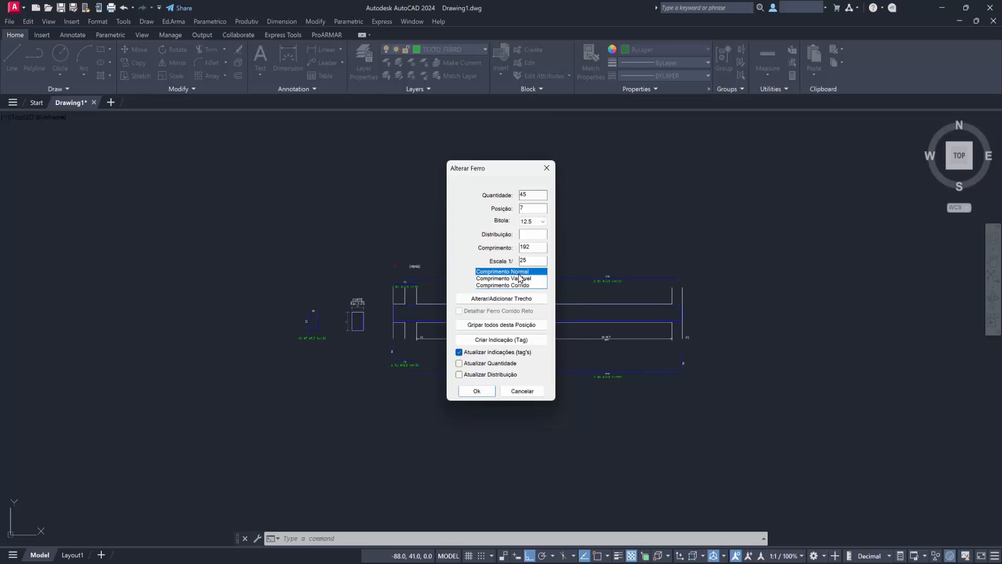
click(477, 392)
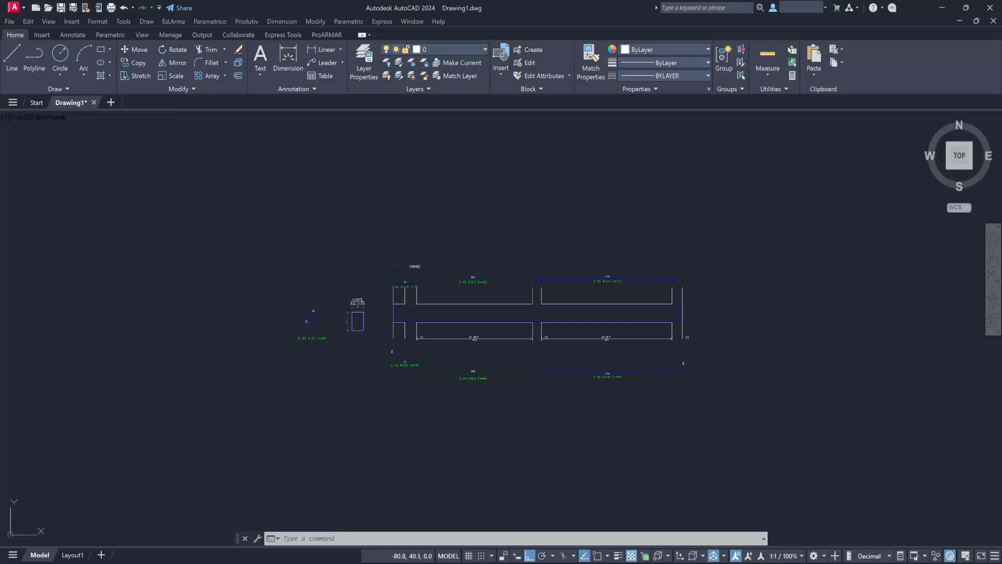
Review the N7 stirrups' settings in Alterar Ferro, including gauge and length, and leave them without making changes.
double_click(312, 338)
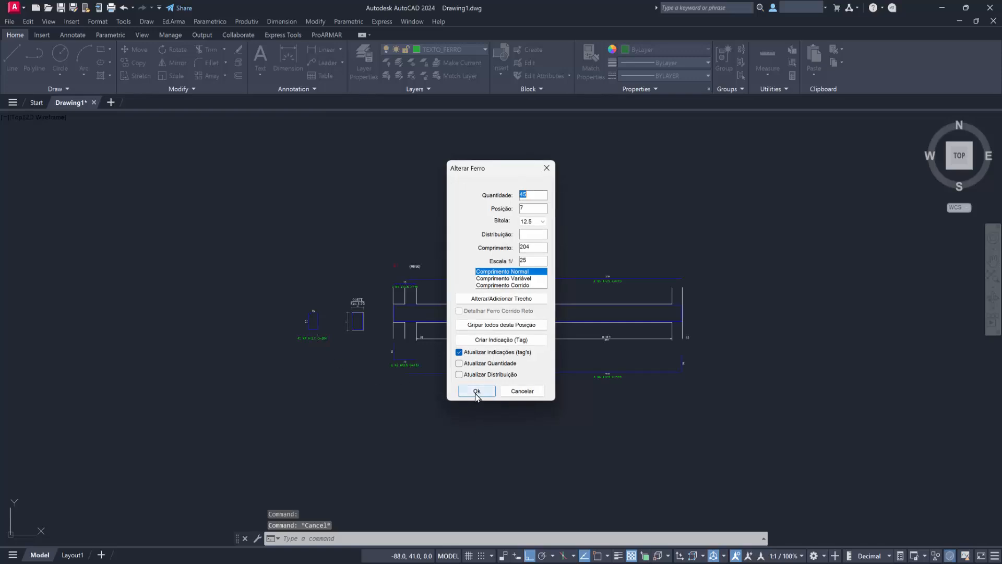
click(524, 392)
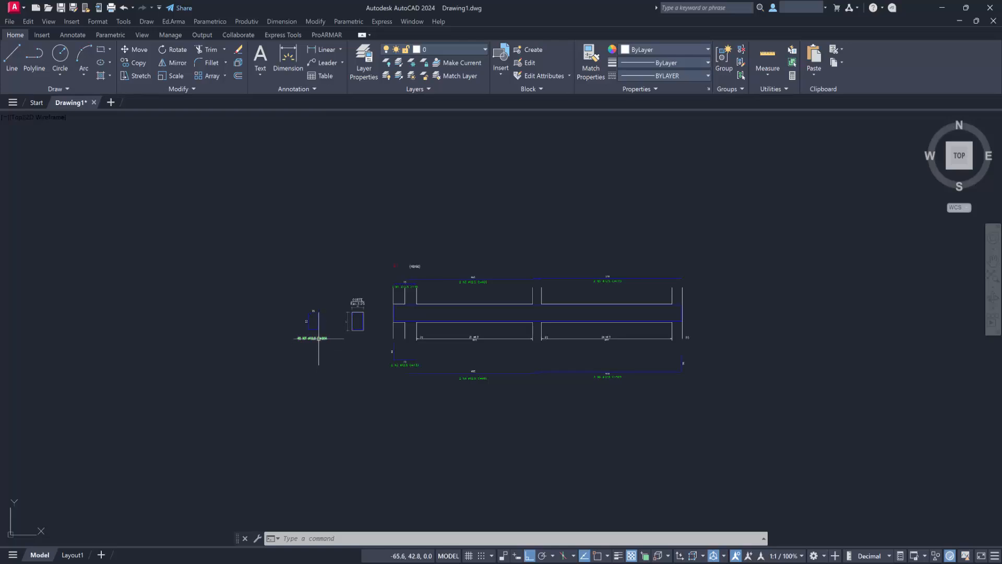
click(313, 338)
double_click(316, 339)
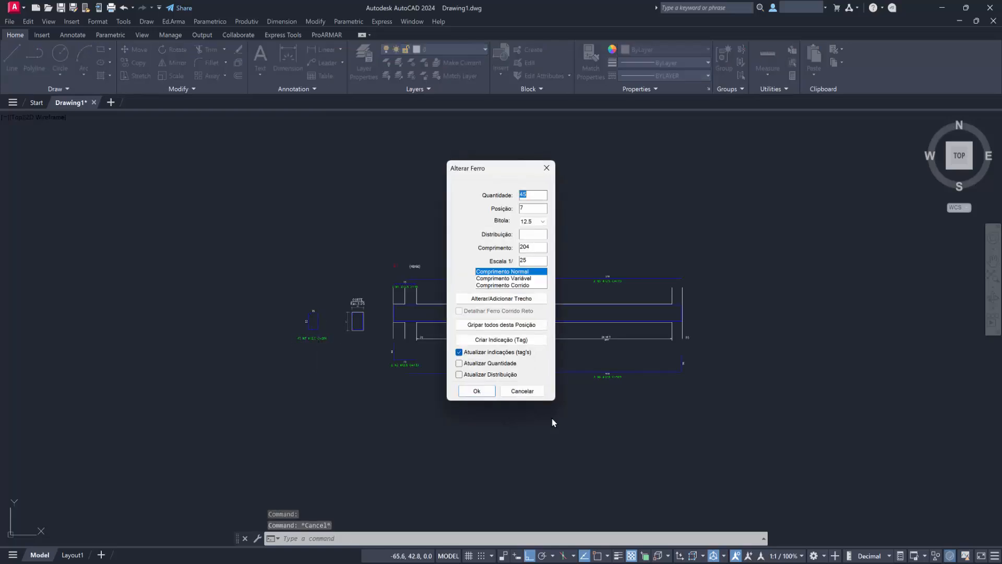
click(522, 391)
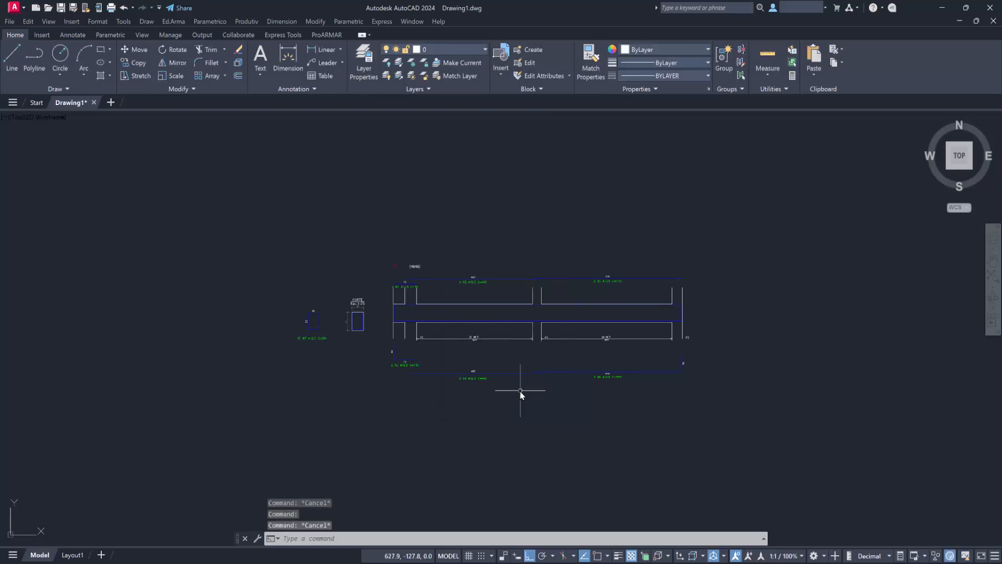